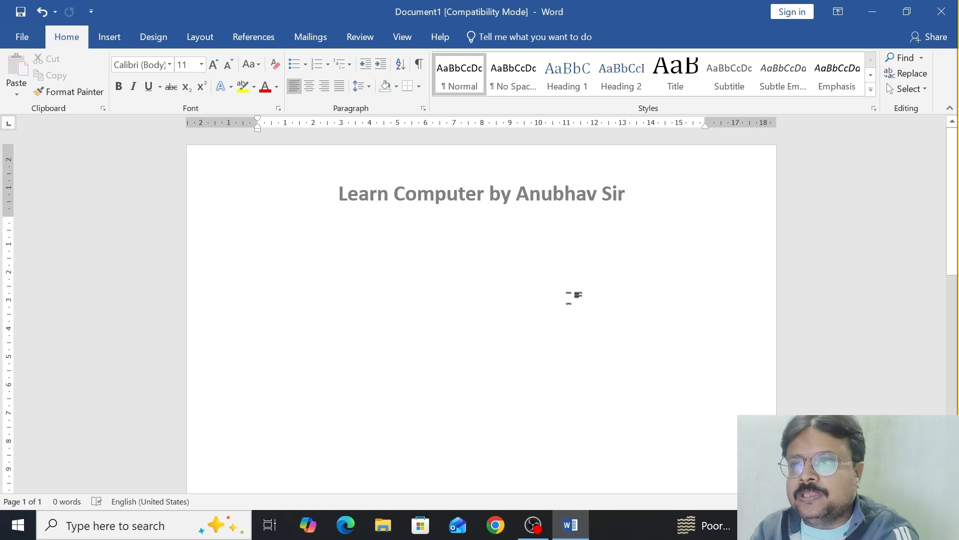
Step: Display the review commands, and start the screen magnifier at 200% with its window minimized
{"action": "left_click", "coordinate": [357, 37]}
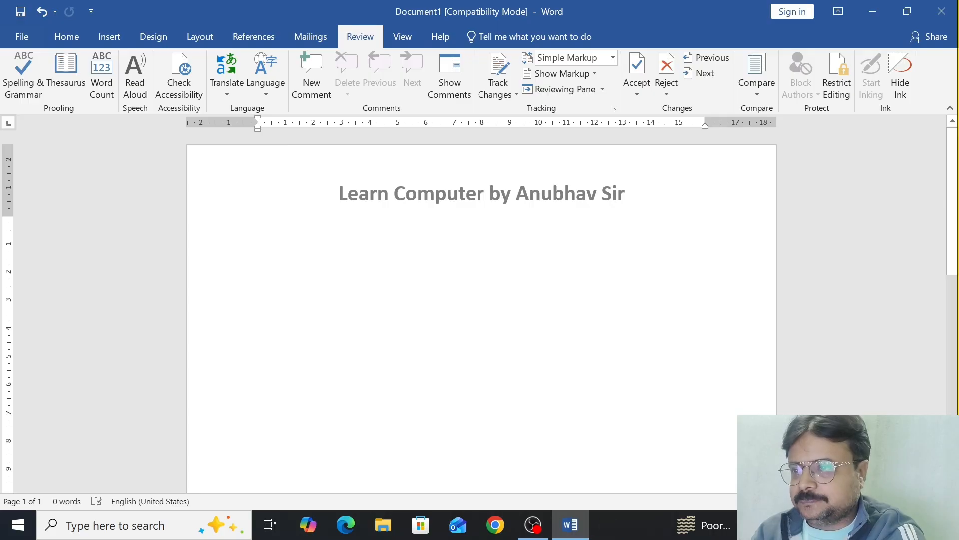
{"action": "key", "text": "super+plus"}
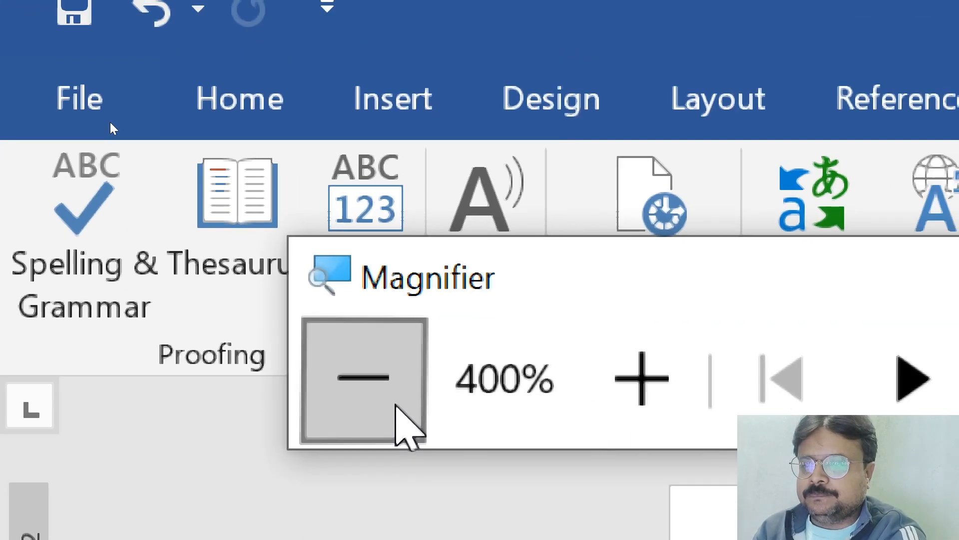
{"action": "left_click", "coordinate": [455, 414]}
{"action": "left_click", "coordinate": [456, 415]}
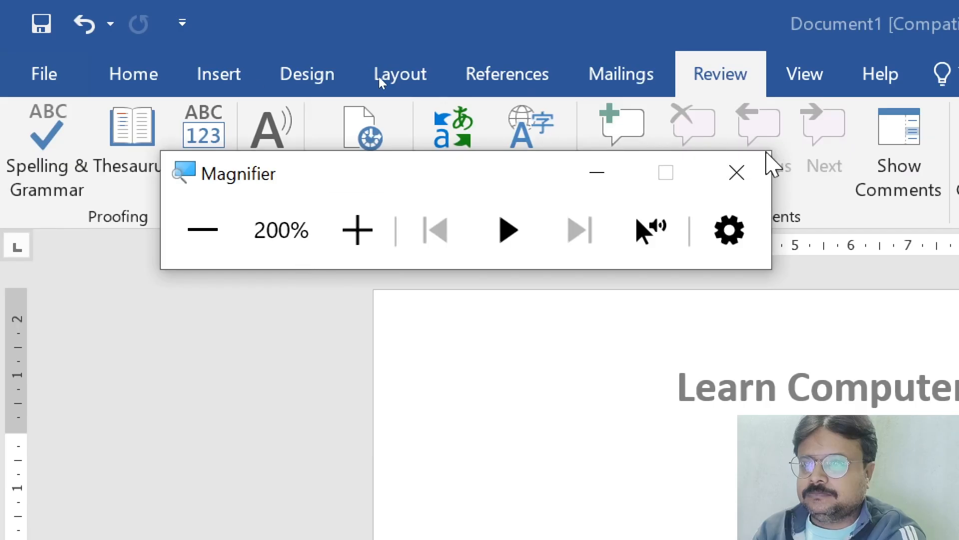
{"action": "left_click", "coordinate": [600, 174]}
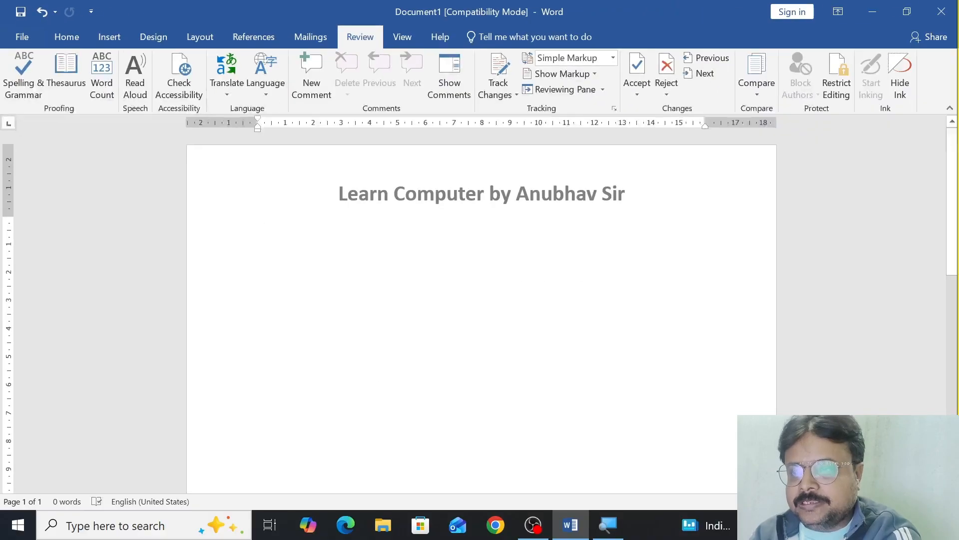
Step: Generate sample paragraphs in the empty document with =rand()
{"action": "type", "text": "=r"}
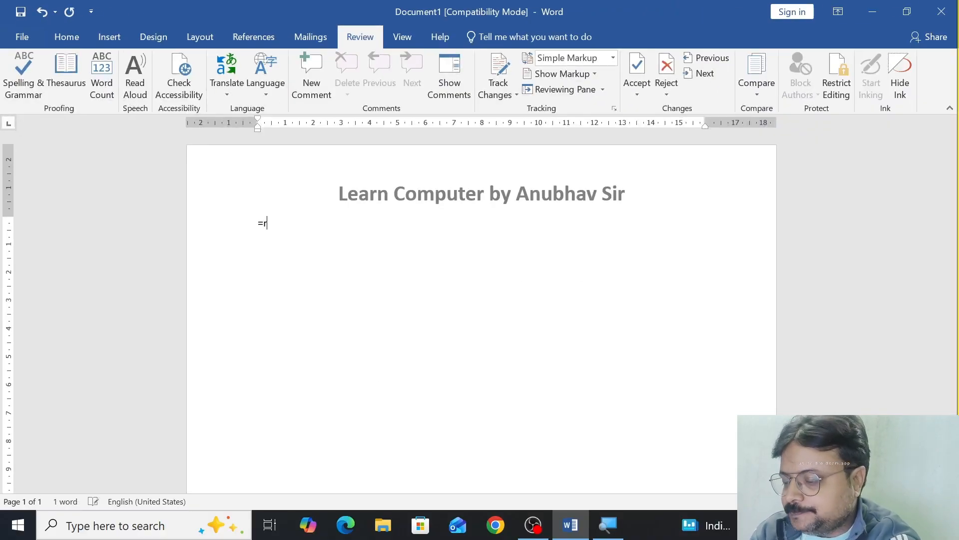
{"action": "type", "text": "and"}
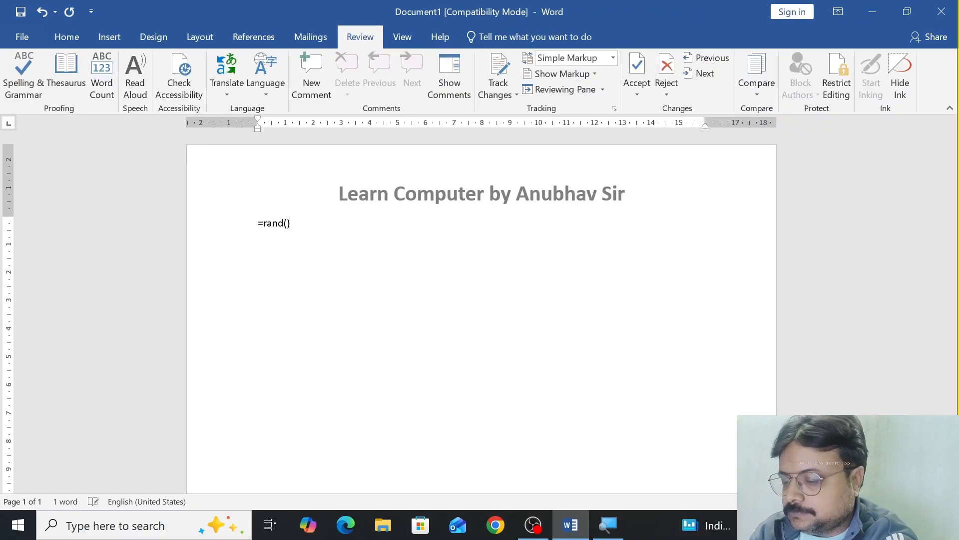
{"action": "type", "text": "()"}
{"action": "key", "text": "Return"}
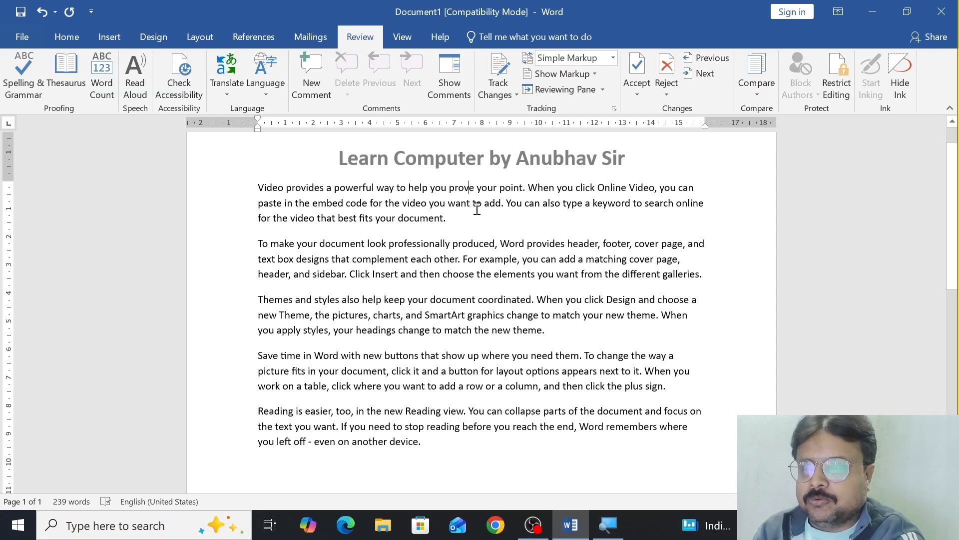
Step: Introduce misspellings in the first two paragraphs, shortening "prove" to "prov", "document" to "documet" and "choose" to "chooe"
{"action": "left_click", "coordinate": [473, 192]}
{"action": "key", "text": "BackSpace"}
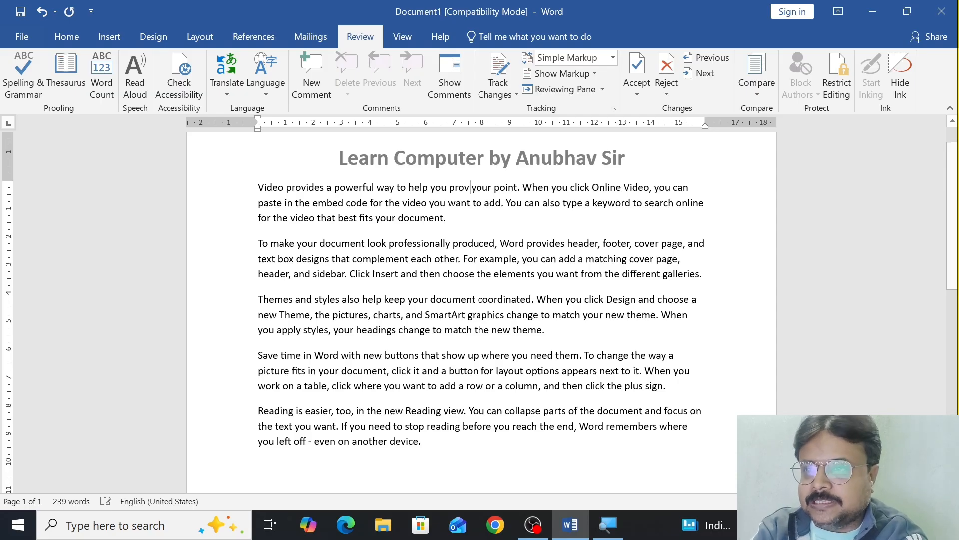
{"action": "left_click", "coordinate": [441, 220]}
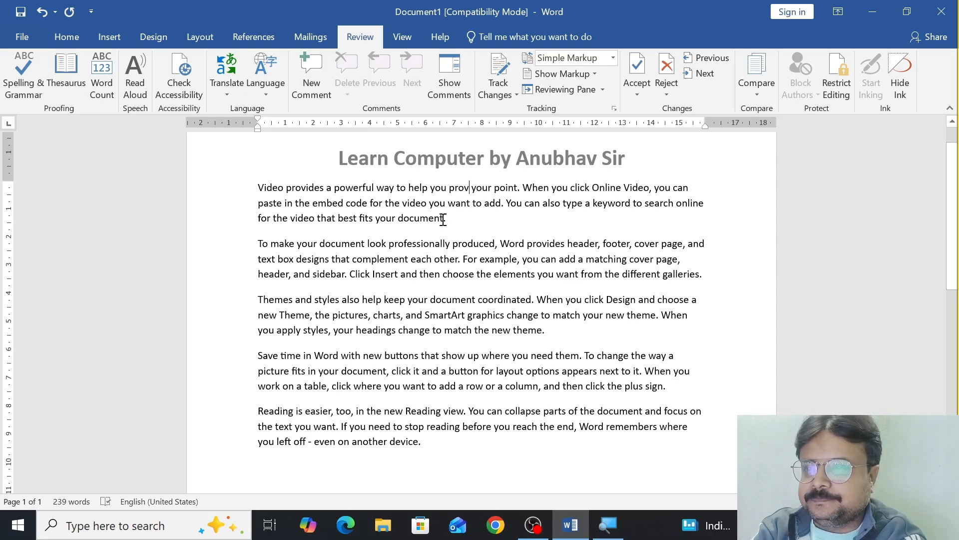
{"action": "key", "text": "BackSpace"}
{"action": "left_click", "coordinate": [466, 275]}
{"action": "key", "text": "BackSpace"}
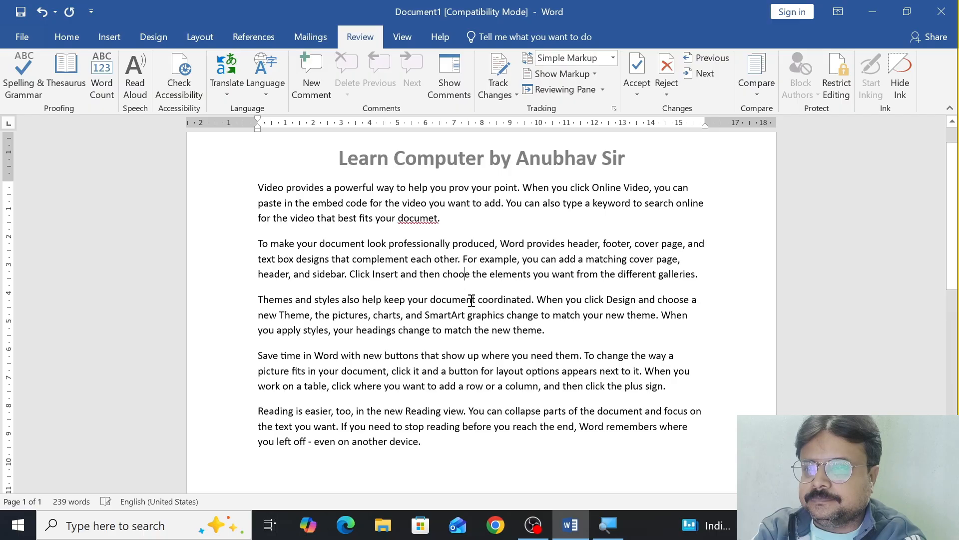
Step: Misspell words in the third paragraph, changing "SmartArt" to "Smartrt" and both occurrences of "match" to "atch"
{"action": "left_click", "coordinate": [458, 315]}
{"action": "key", "text": "BackSpace"}
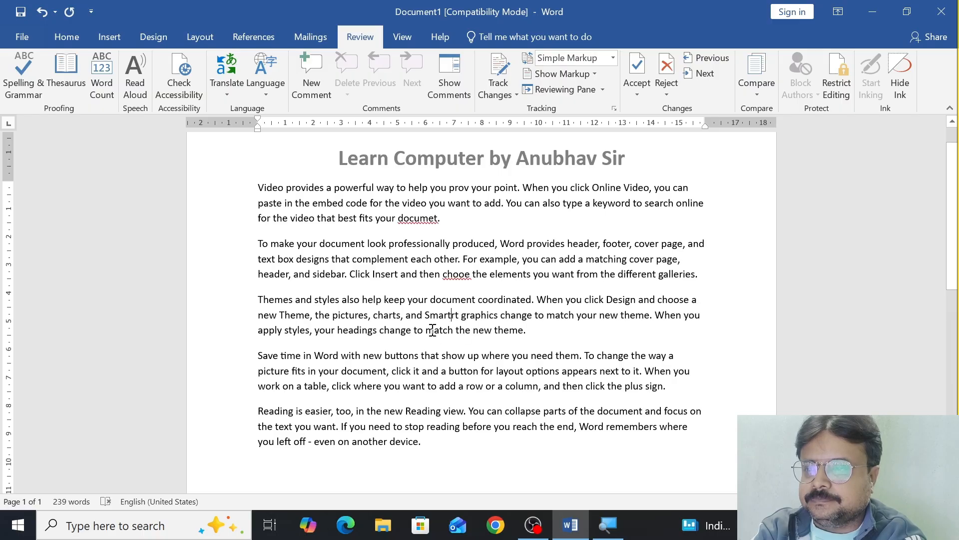
{"action": "left_click", "coordinate": [433, 329]}
{"action": "key", "text": "BackSpace"}
{"action": "left_click", "coordinate": [555, 314]}
{"action": "key", "text": "BackSpace"}
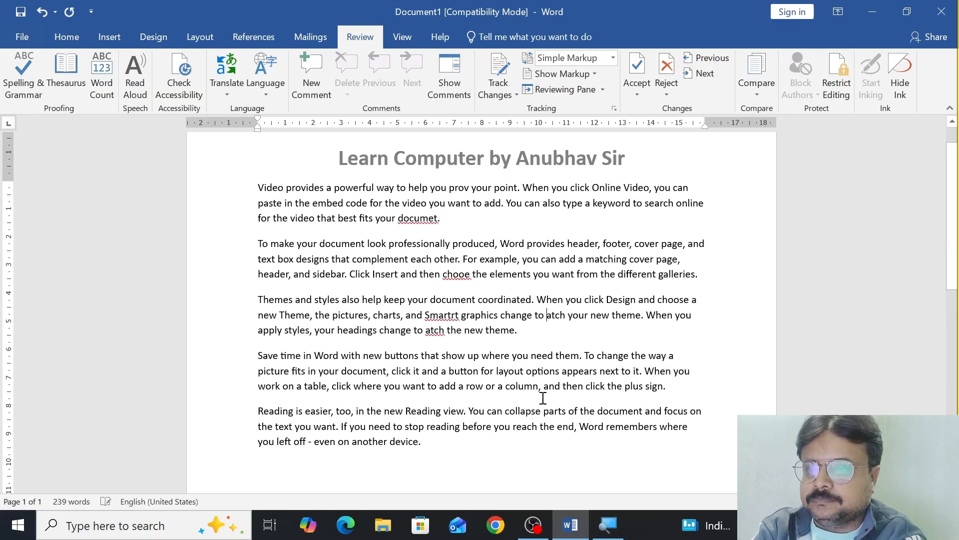
Step: Misspell "collapse" as "colapse" and "stop" as "stp" in the last paragraph
{"action": "left_click", "coordinate": [518, 412]}
{"action": "key", "text": "BackSpace"}
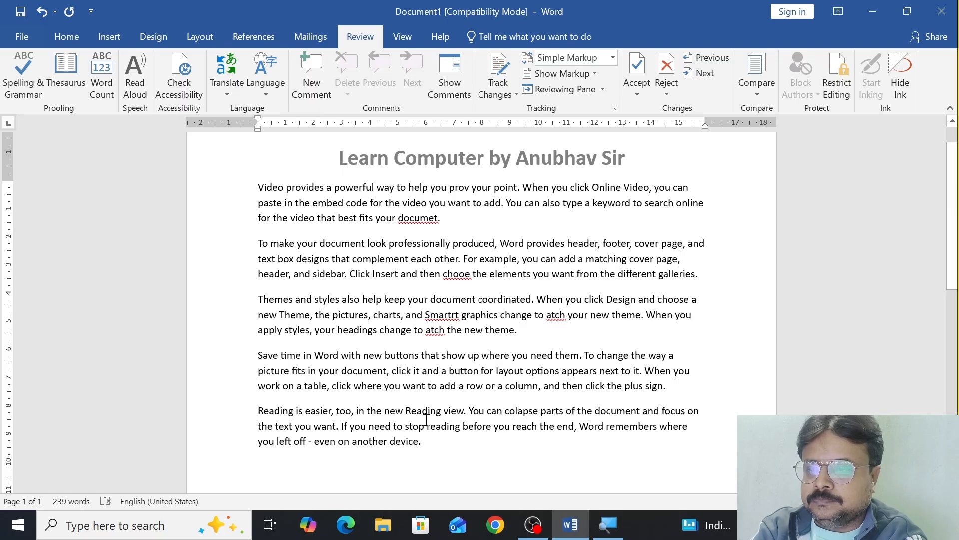
{"action": "left_click", "coordinate": [419, 427]}
{"action": "key", "text": "BackSpace"}
Step: Run the spelling check from the third paragraph and correct its errors with the suggestions "match", "SmartArt" and "match"
{"action": "left_click", "coordinate": [466, 320]}
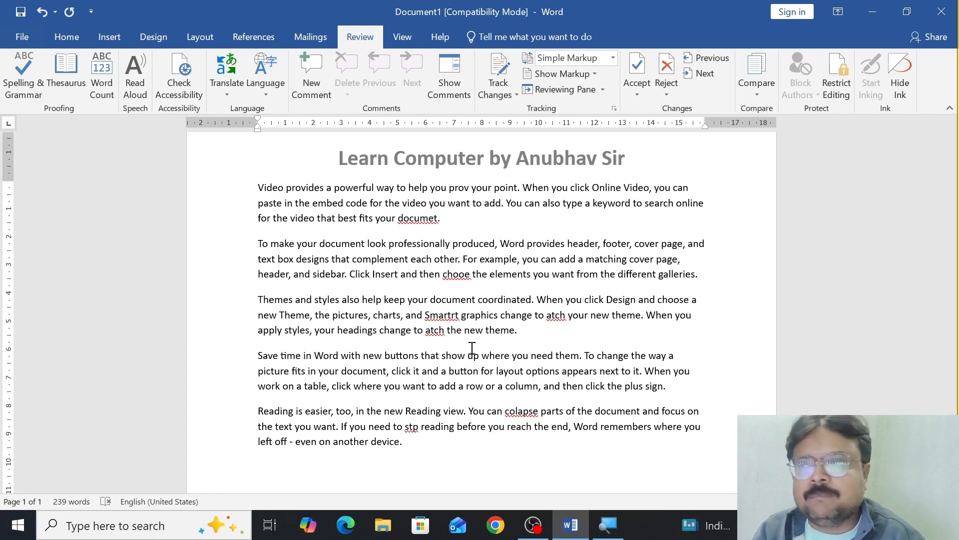
{"action": "left_click", "coordinate": [18, 70]}
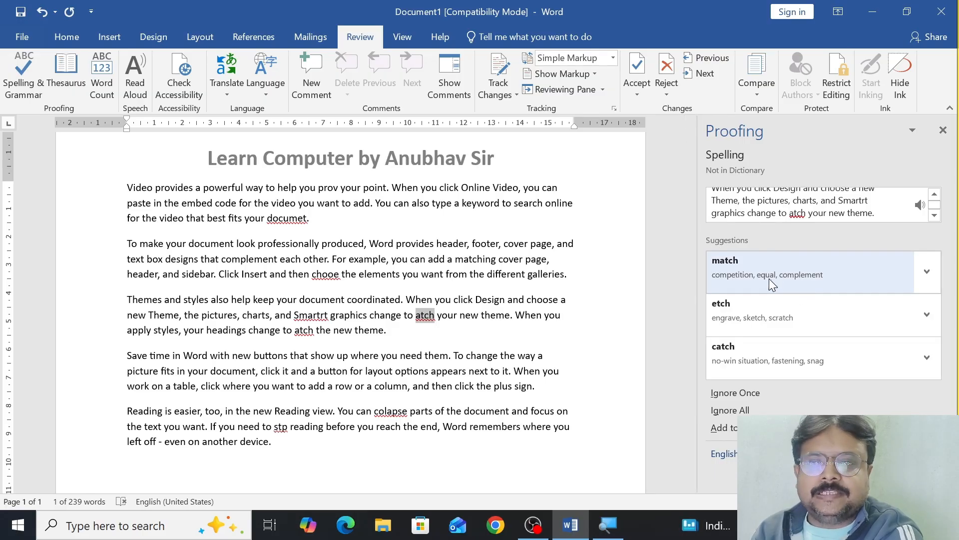
{"action": "left_click", "coordinate": [920, 208]}
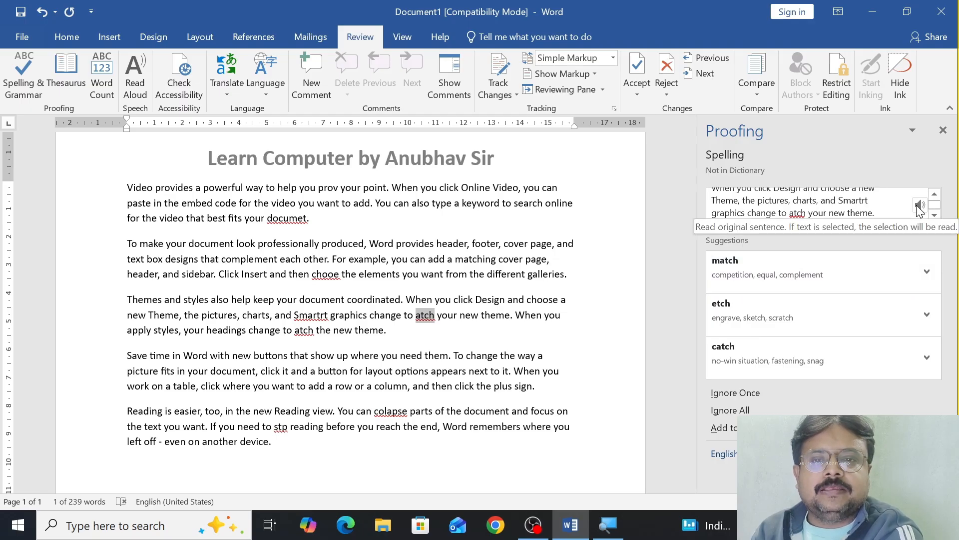
{"action": "left_click", "coordinate": [717, 277]}
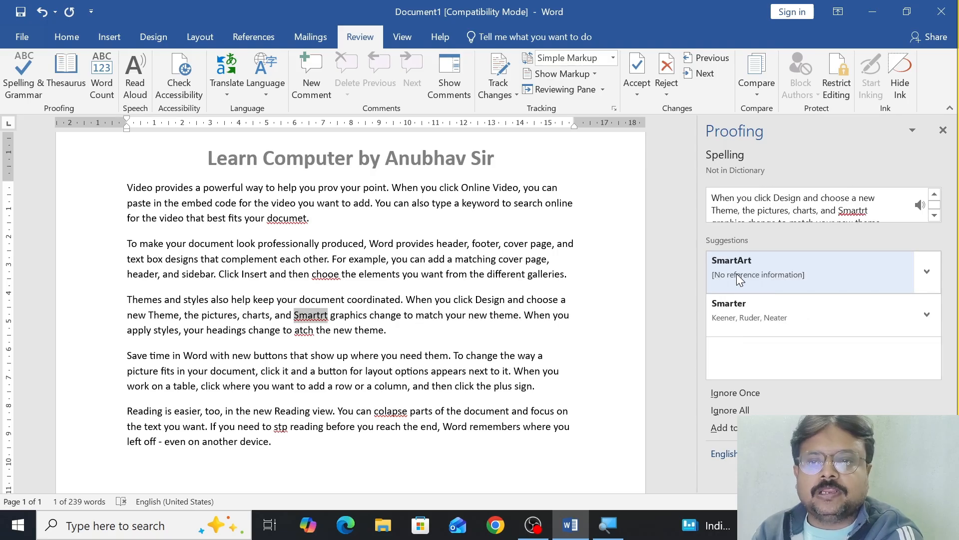
{"action": "left_click", "coordinate": [736, 274]}
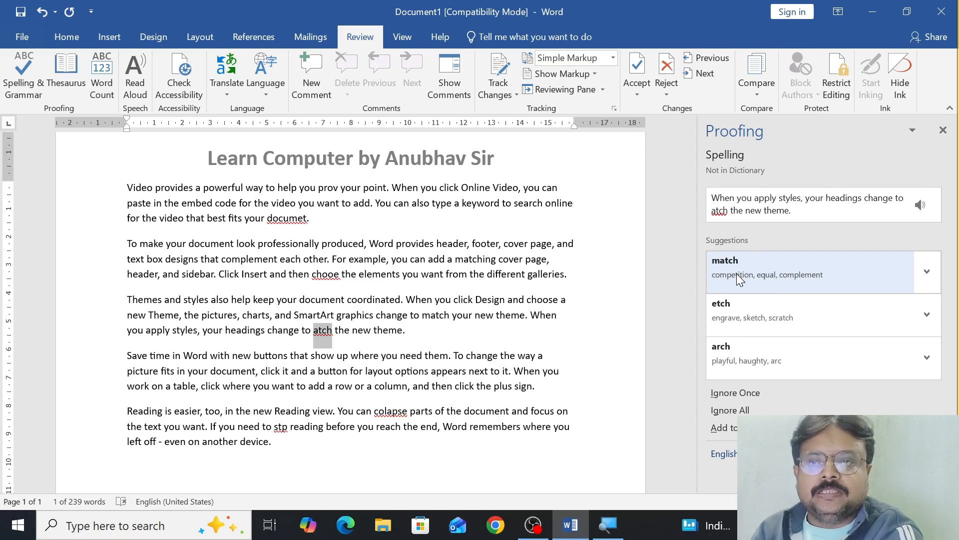
{"action": "left_click", "coordinate": [736, 274]}
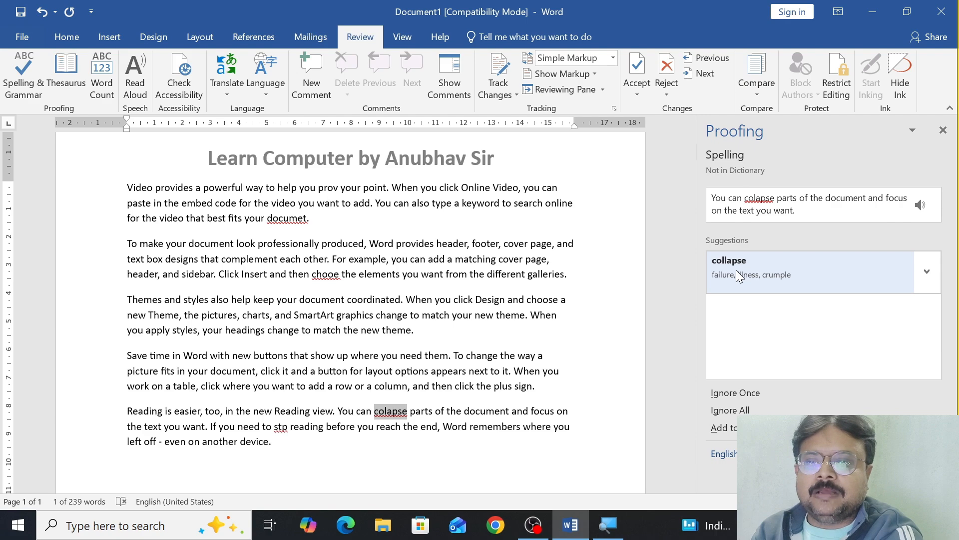
Step: Correct the remaining flagged words with the suggestions "collapse", "stop", "document" and "choose", and finish the spelling check
{"action": "left_click", "coordinate": [736, 269]}
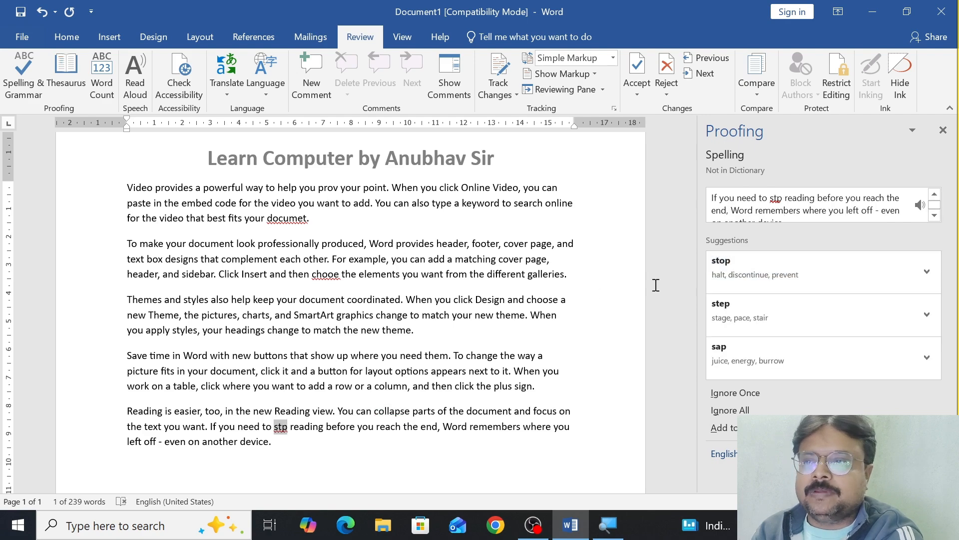
{"action": "left_click", "coordinate": [740, 280]}
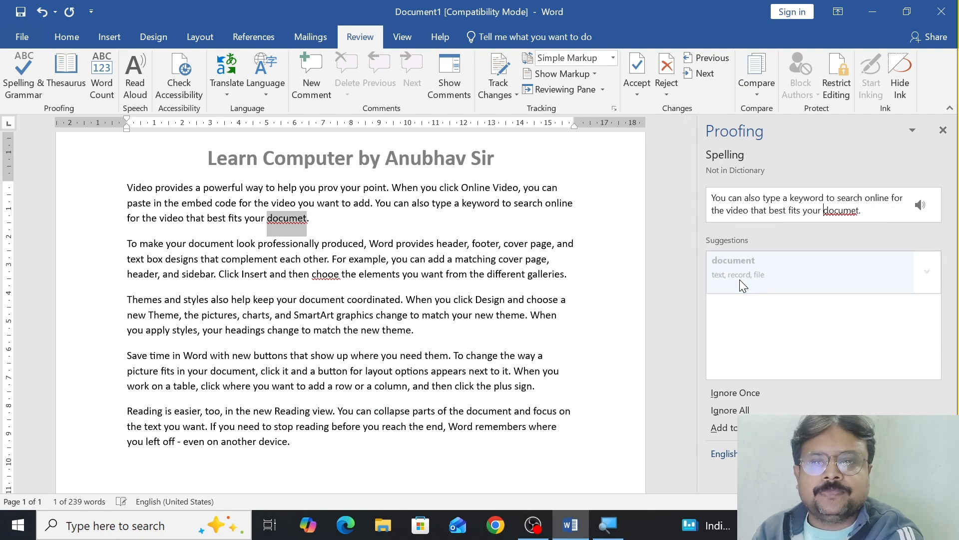
{"action": "left_click", "coordinate": [740, 280]}
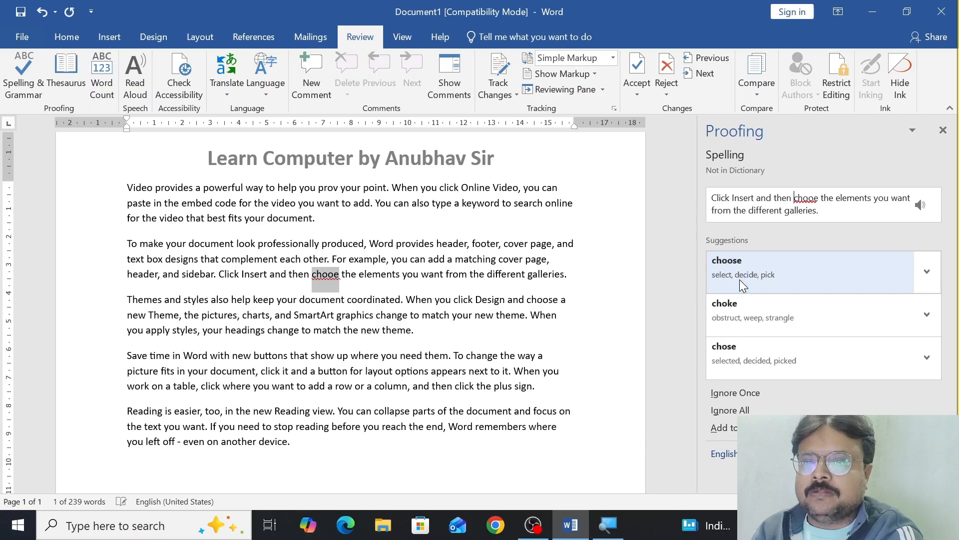
{"action": "left_click", "coordinate": [740, 280]}
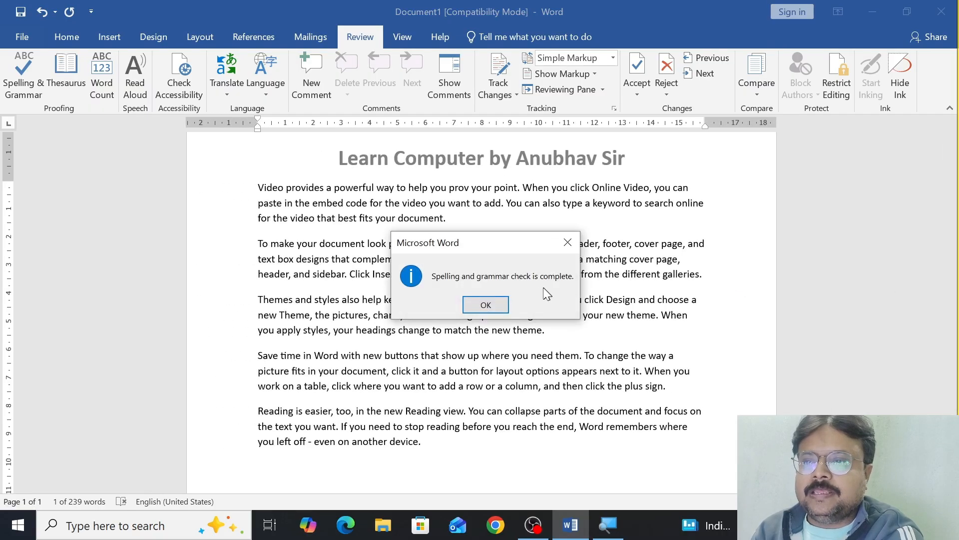
{"action": "left_click", "coordinate": [485, 305]}
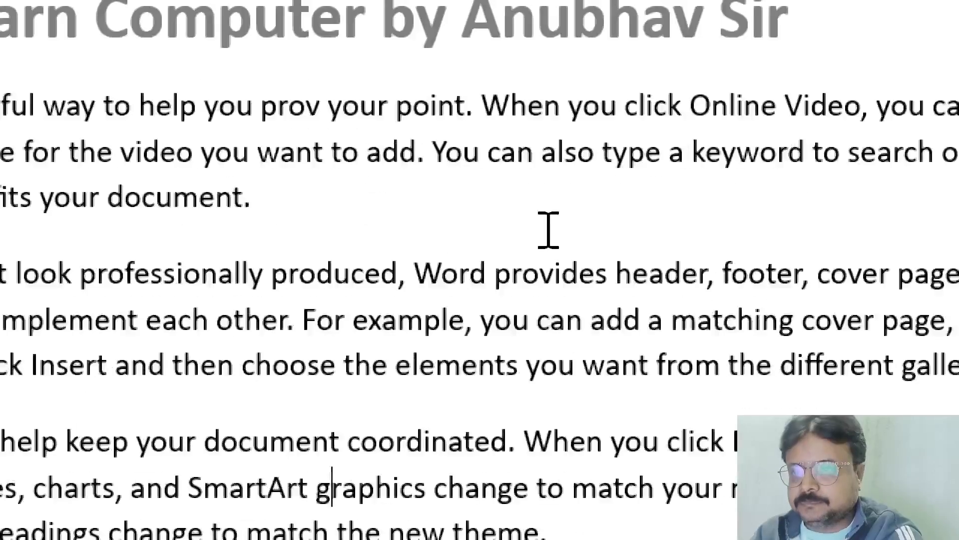
Step: Correct "prov" to "prove" by hand in the first paragraph
{"action": "left_click", "coordinate": [320, 106]}
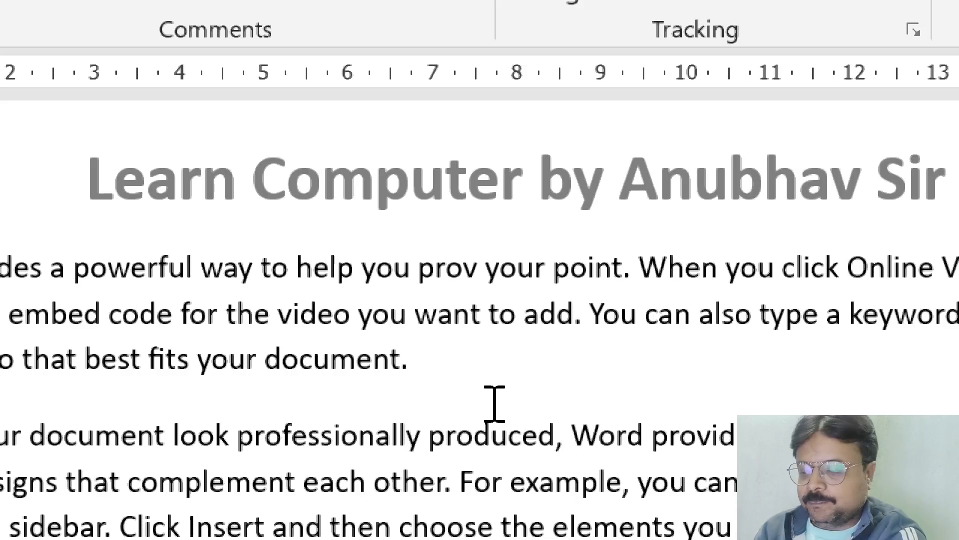
{"action": "type", "text": "e"}
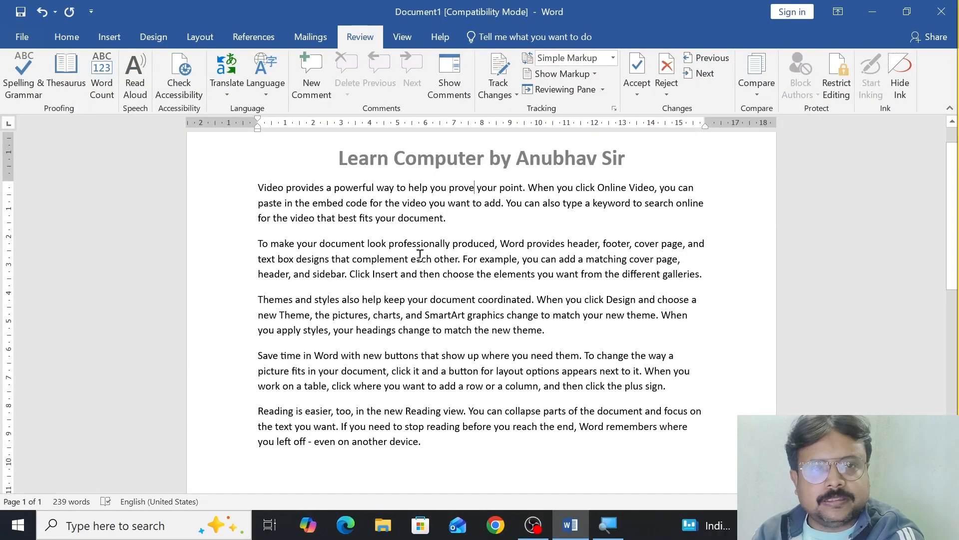
Step: Add the misspelled word "salori" on the empty line below the last paragraph
{"action": "left_click", "coordinate": [291, 481]}
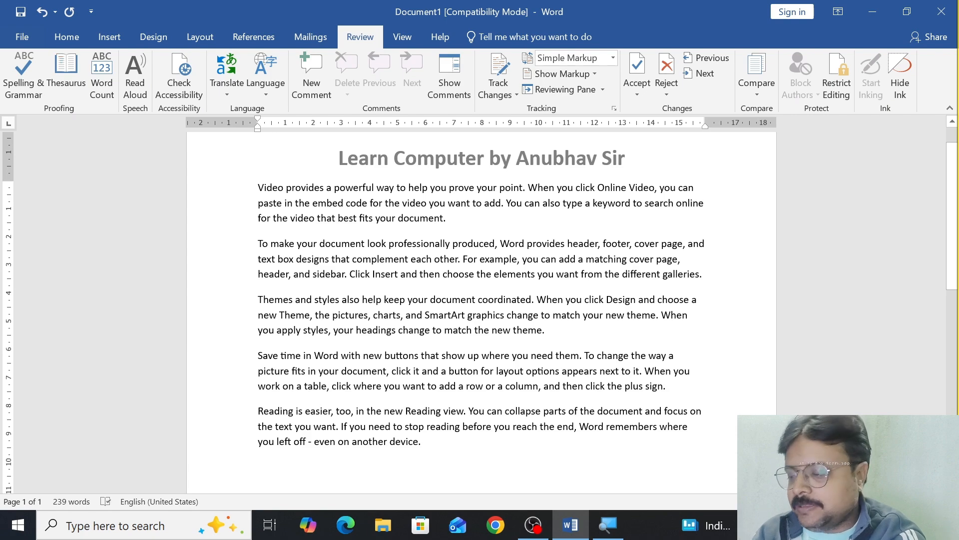
{"action": "type", "text": "salo"}
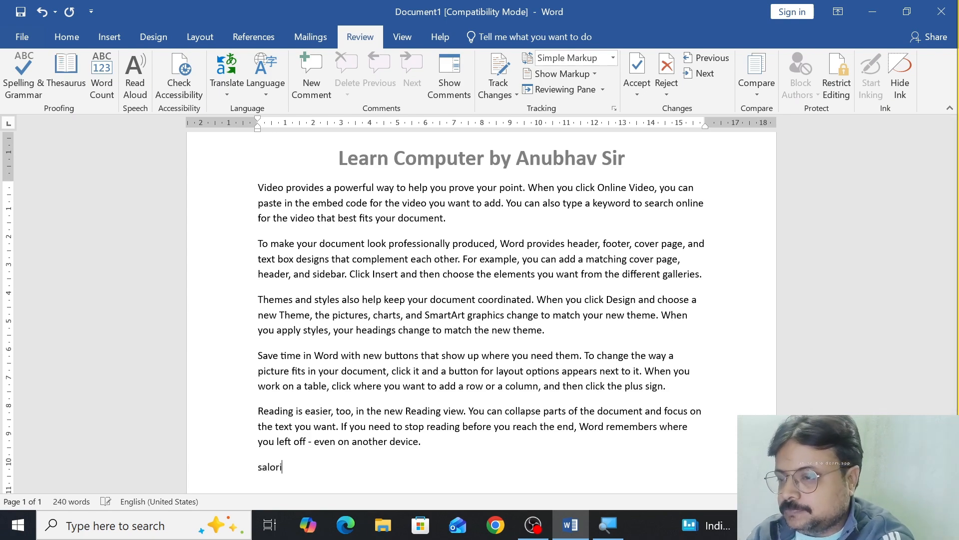
{"action": "type", "text": "ri"}
{"action": "key", "text": "space"}
Step: Enlarge the font of the word "Salori" by several sizes so it stands out from the paragraphs
{"action": "scroll", "coordinate": [271, 408], "scroll_direction": "down", "scroll_amount": 3}
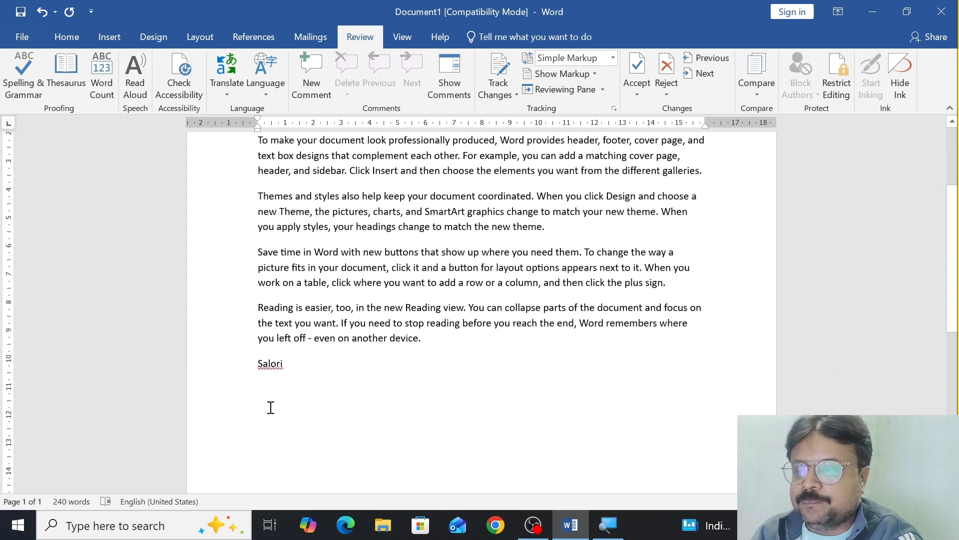
{"action": "scroll", "coordinate": [271, 407], "scroll_direction": "down", "scroll_amount": 1}
{"action": "left_click_drag", "start_coordinate": [258, 327], "coordinate": [315, 332]}
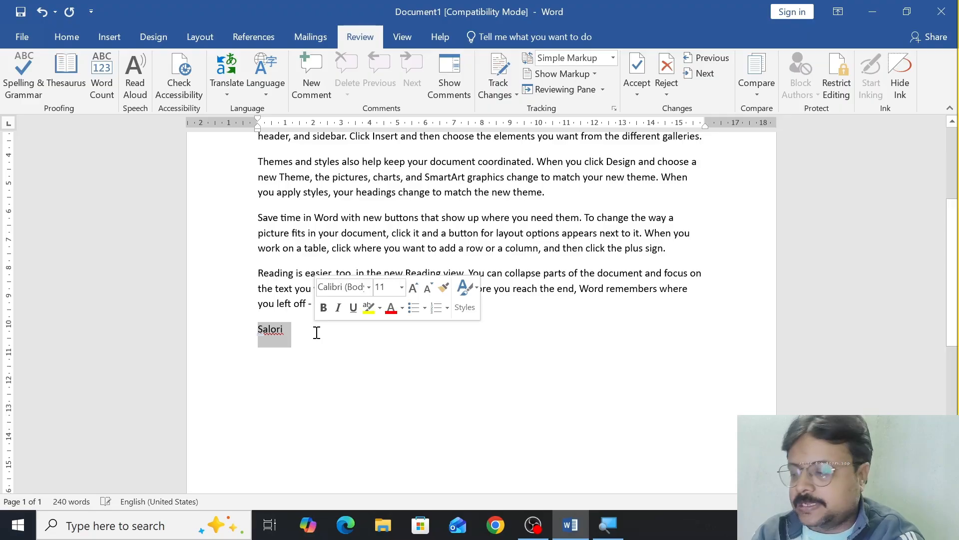
{"action": "key", "text": "ctrl+shift+period"}
{"action": "key", "text": "ctrl+shift+period"}
{"action": "key", "text": "ctrl+shift+period"}
{"action": "key", "text": "ctrl+shift+period"}
{"action": "key", "text": "ctrl+shift+period"}
{"action": "key", "text": "ctrl+shift+period"}
{"action": "key", "text": "ctrl+shift+period"}
{"action": "key", "text": "ctrl+shift+period"}
{"action": "key", "text": "ctrl+shift+period"}
{"action": "key", "text": "ctrl+shift+period"}
{"action": "key", "text": "ctrl+shift+period"}
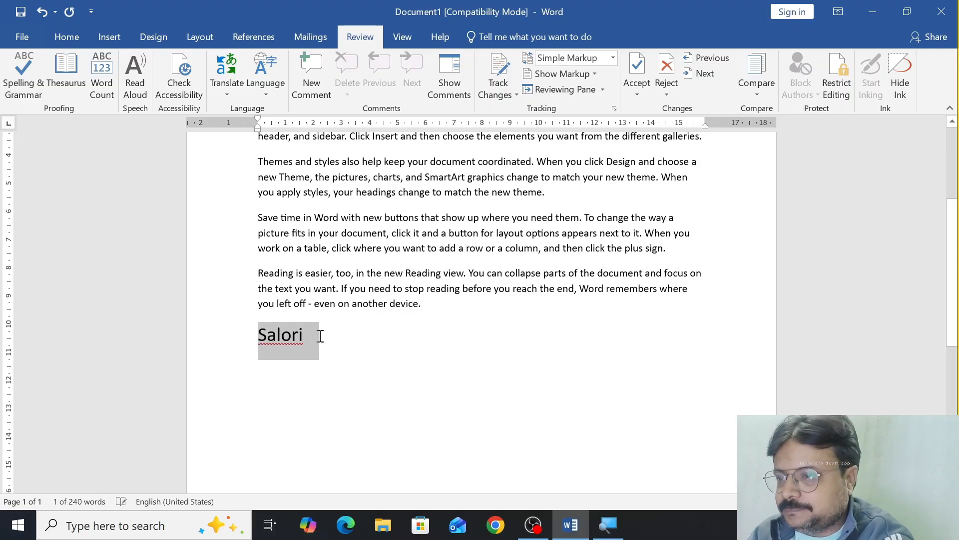
{"action": "key", "text": "ctrl+shift+period"}
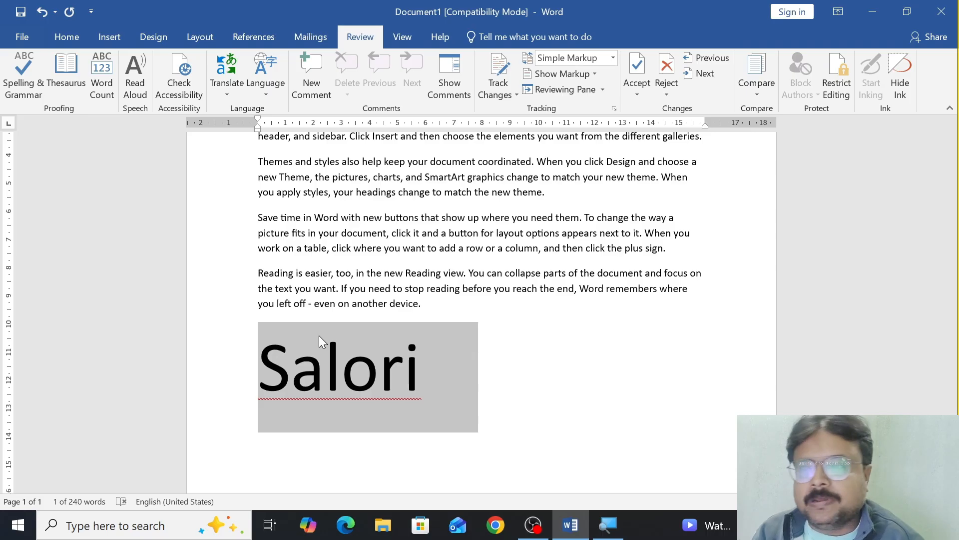
Step: Run the spelling check on the word "Salori" and replace it with the suggestion "Salary"
{"action": "left_click", "coordinate": [323, 356]}
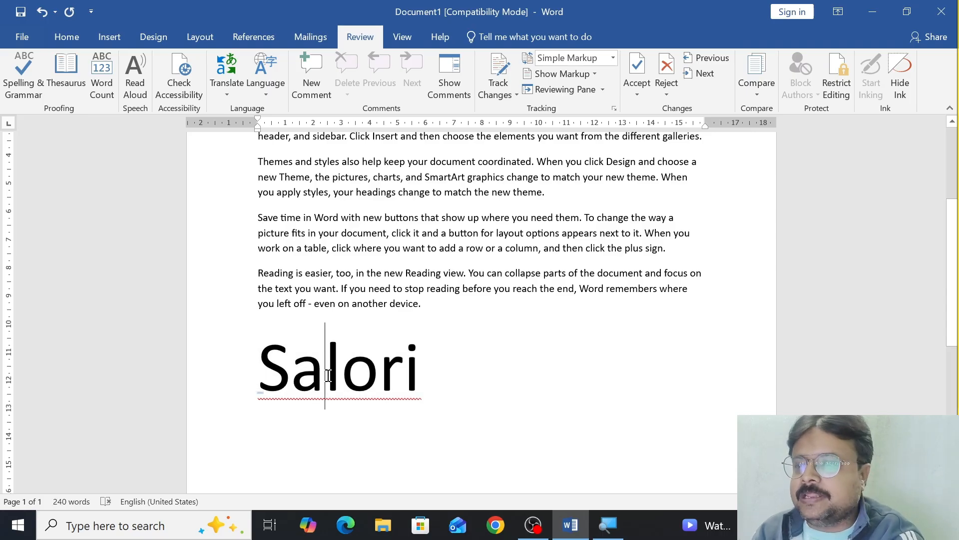
{"action": "left_click", "coordinate": [23, 75]}
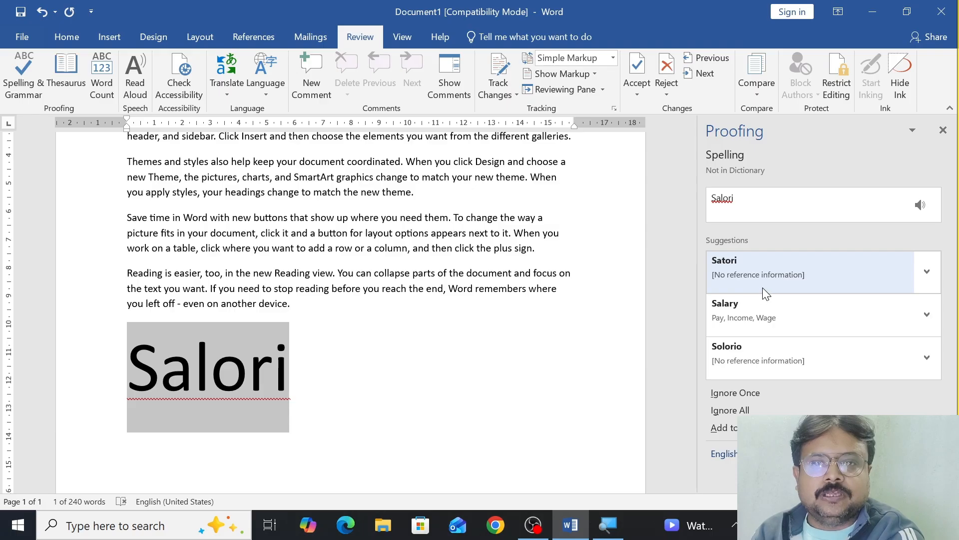
{"action": "left_click", "coordinate": [736, 306]}
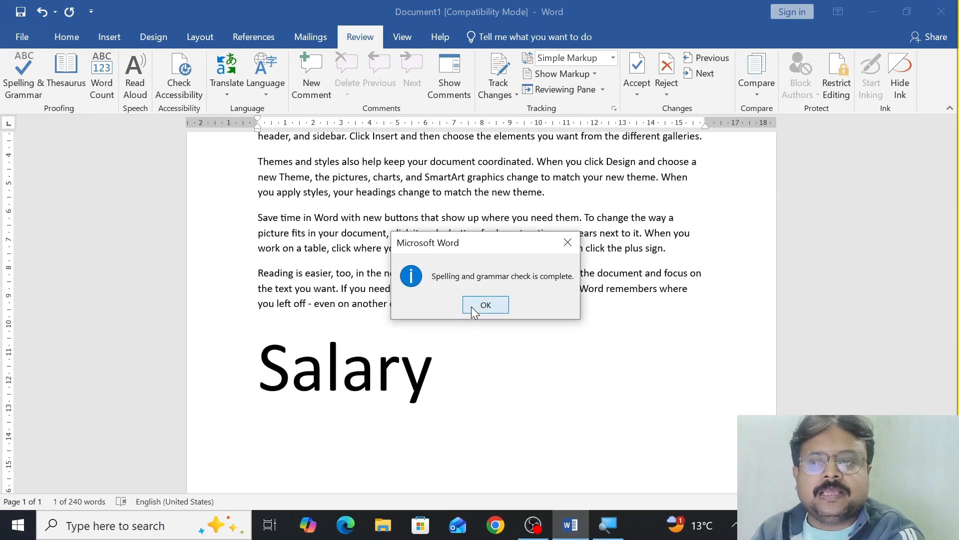
Step: Dismiss the completed spelling check and delete the enlarged word "Salary" below the last paragraph
{"action": "left_click", "coordinate": [485, 305]}
{"action": "left_click_drag", "start_coordinate": [450, 370], "coordinate": [254, 372]}
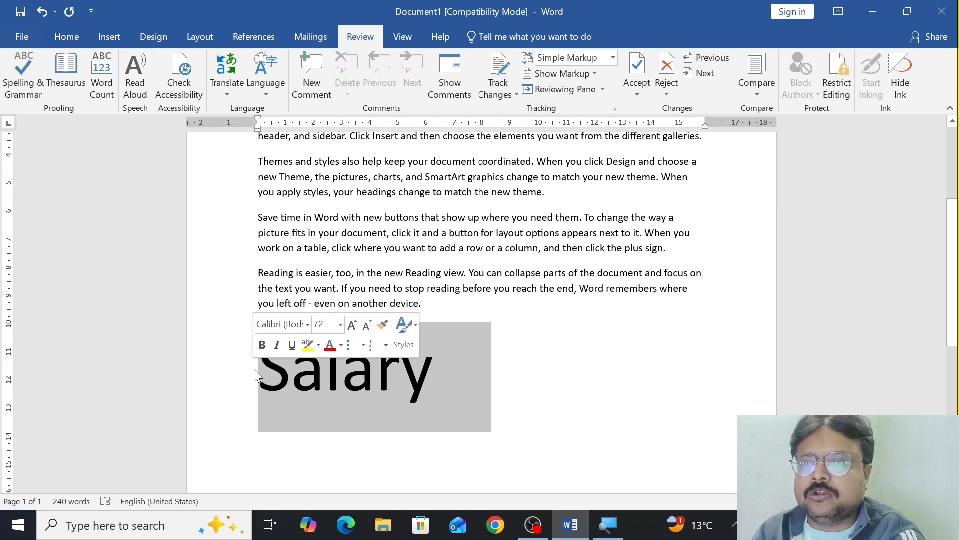
{"action": "key", "text": "BackSpace"}
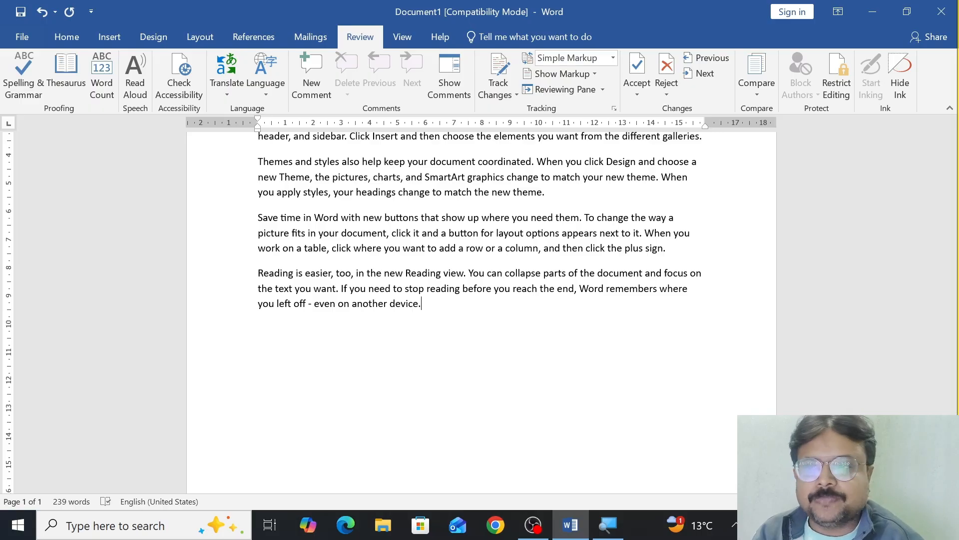
Step: Look up "document" from the end of the first paragraph in the Thesaurus and browse its synonyms
{"action": "scroll", "coordinate": [313, 245], "scroll_direction": "up", "scroll_amount": 5}
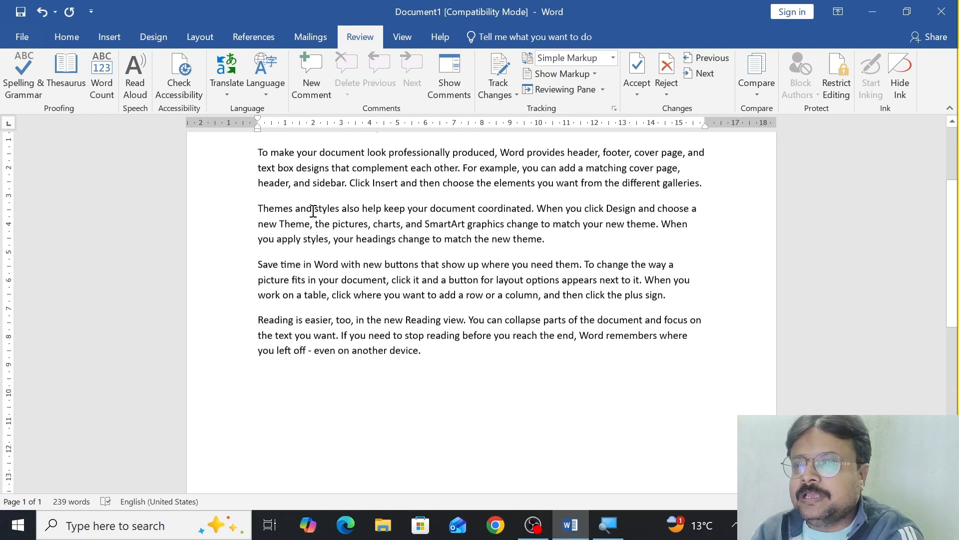
{"action": "scroll", "coordinate": [314, 211], "scroll_direction": "up", "scroll_amount": 1}
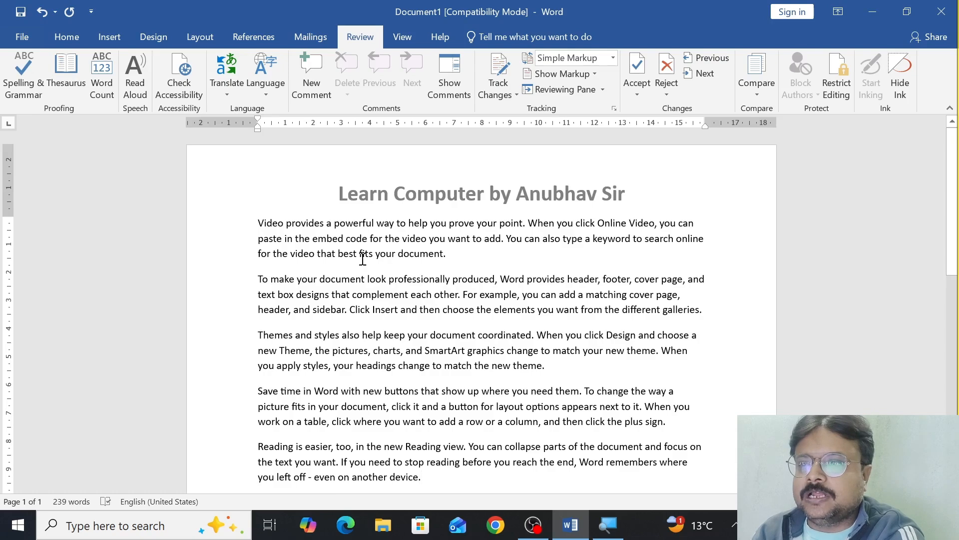
{"action": "left_click_drag", "start_coordinate": [399, 254], "coordinate": [442, 255]}
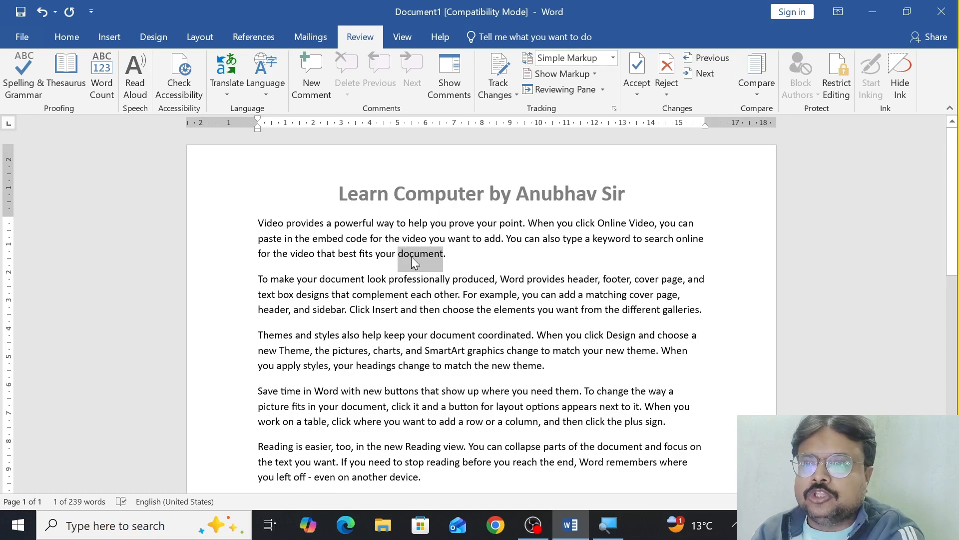
{"action": "left_click", "coordinate": [63, 70]}
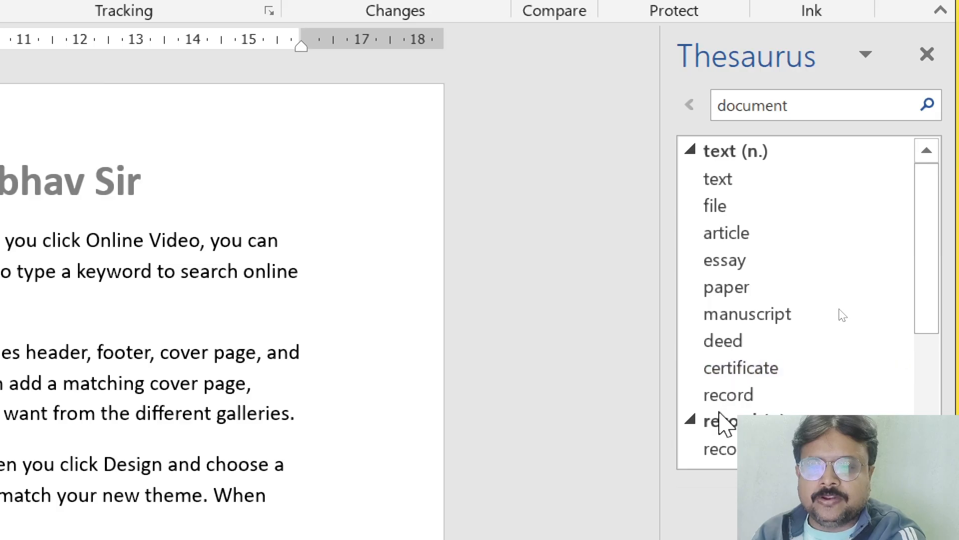
{"action": "scroll", "coordinate": [721, 418], "scroll_direction": "down", "scroll_amount": 3}
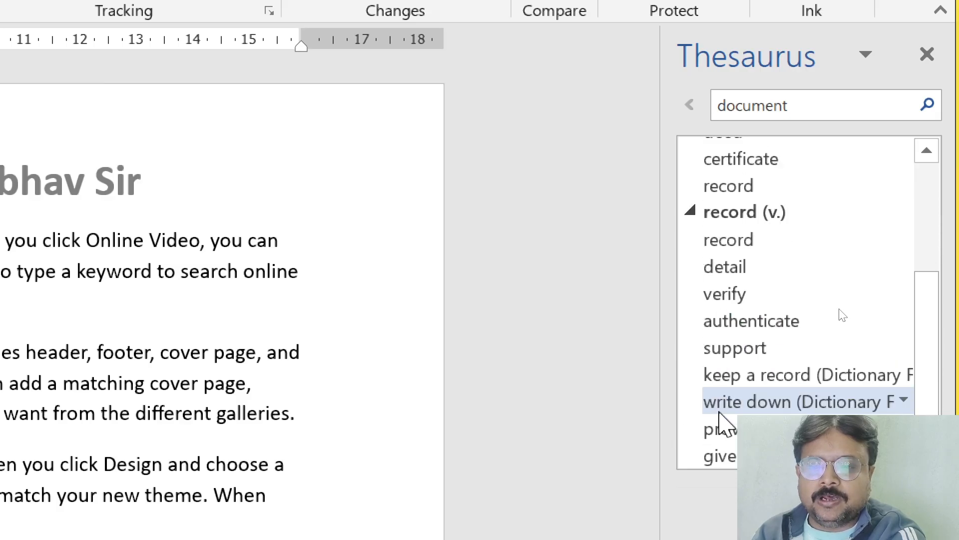
{"action": "scroll", "coordinate": [720, 415], "scroll_direction": "up", "scroll_amount": 3}
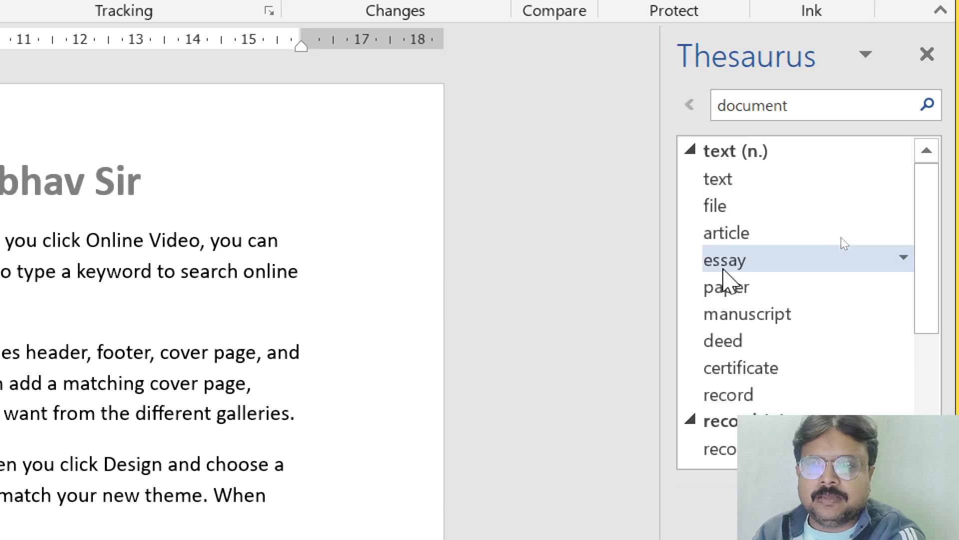
Step: Look up the synonyms of "manuscript", return to those of "document", and insert "manuscript" in place of the selected word
{"action": "left_click", "coordinate": [723, 325]}
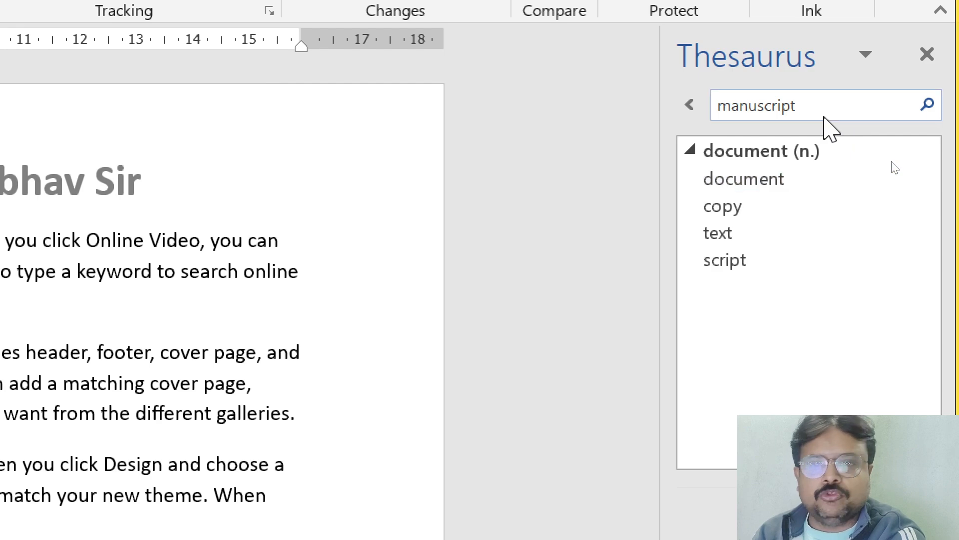
{"action": "left_click_drag", "start_coordinate": [807, 105], "coordinate": [714, 111]}
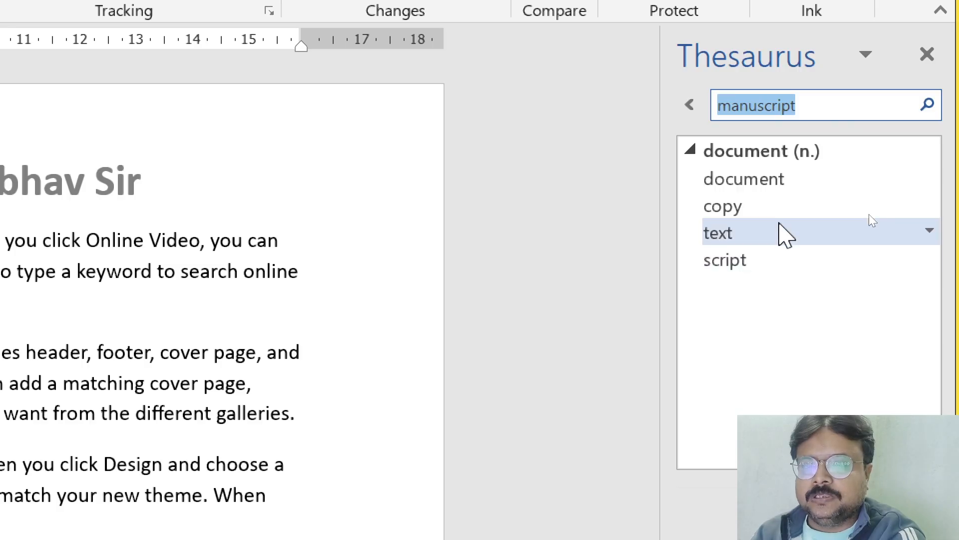
{"action": "left_click", "coordinate": [778, 181]}
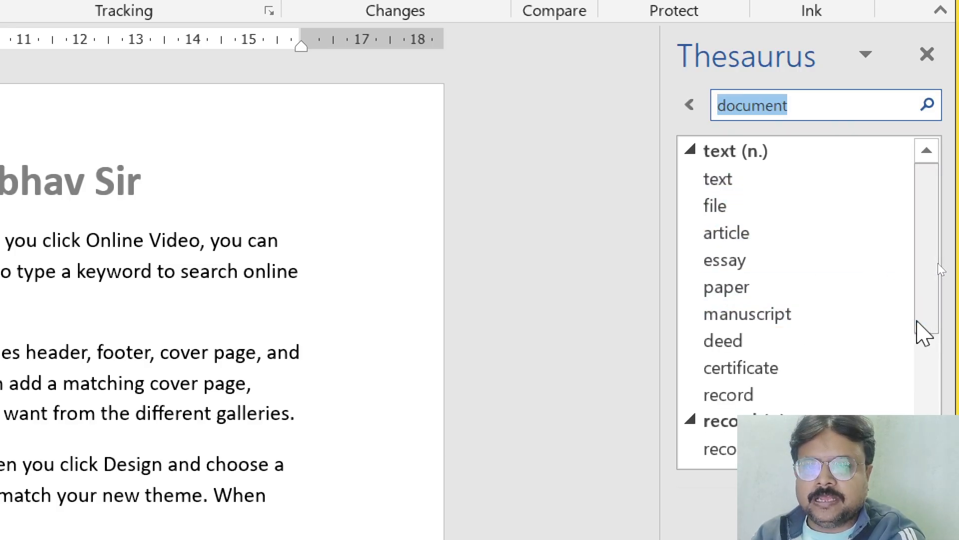
{"action": "left_click", "coordinate": [905, 317]}
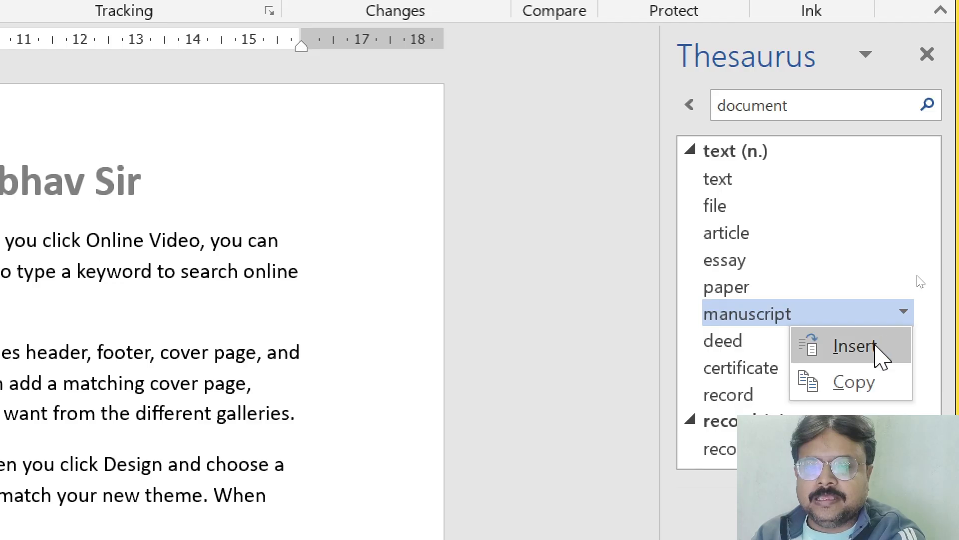
{"action": "left_click", "coordinate": [878, 350]}
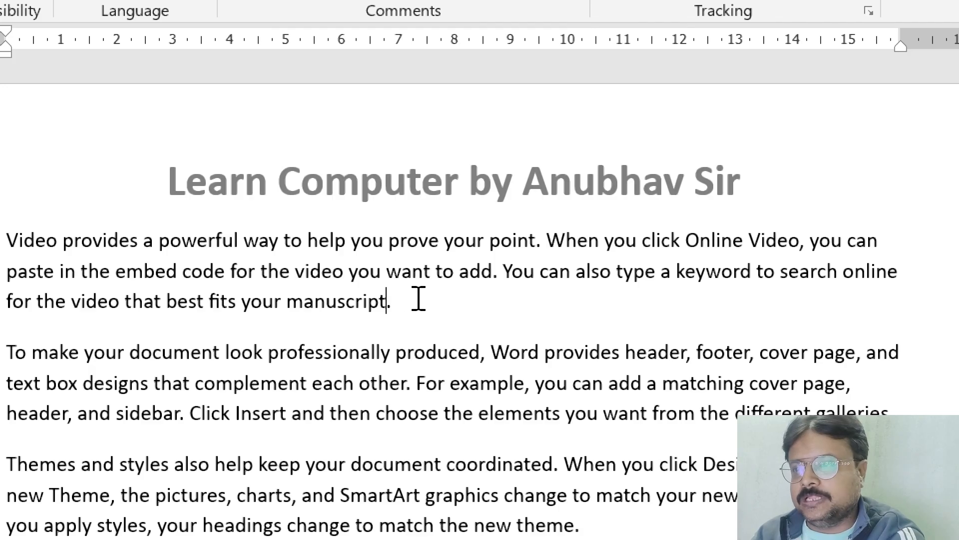
Step: Replace "prove" in the first paragraph with the Thesaurus synonym "corroborate"
{"action": "left_click_drag", "start_coordinate": [389, 240], "coordinate": [439, 240]}
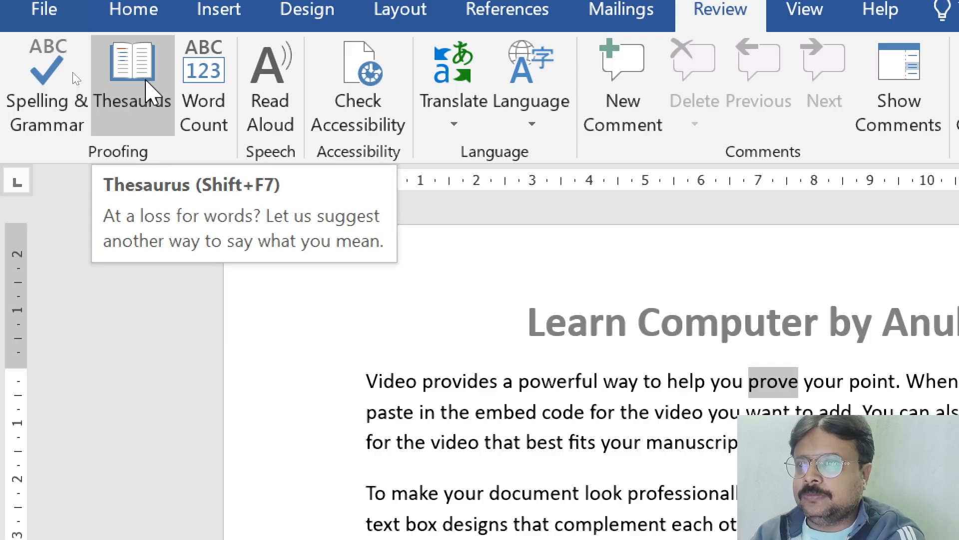
{"action": "left_click", "coordinate": [149, 86]}
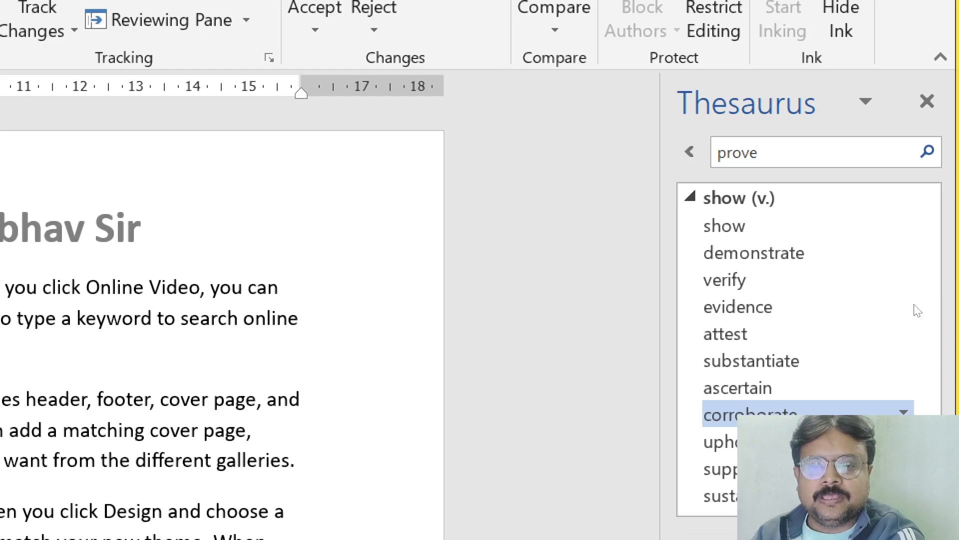
{"action": "left_click", "coordinate": [868, 443]}
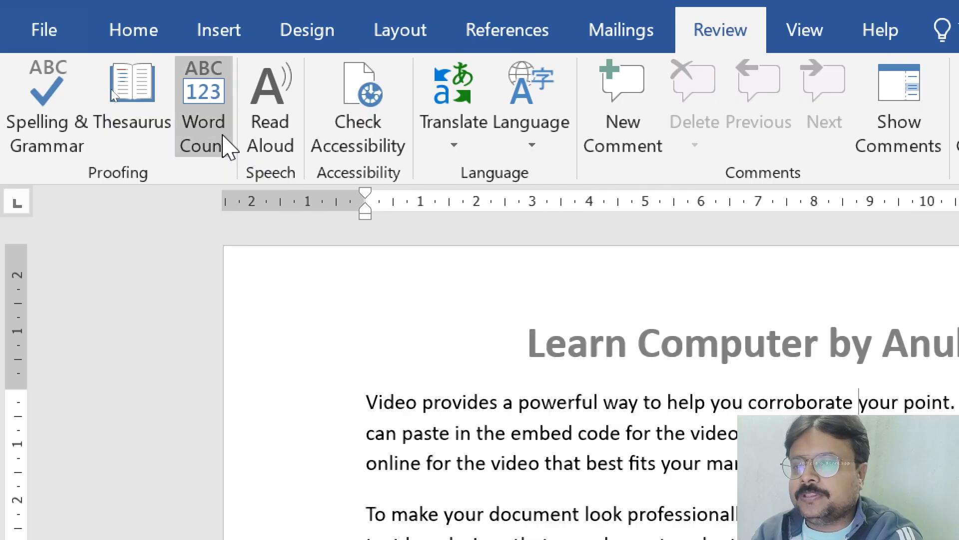
Step: Check the document's word count statistics and return to the text
{"action": "left_click", "coordinate": [223, 143]}
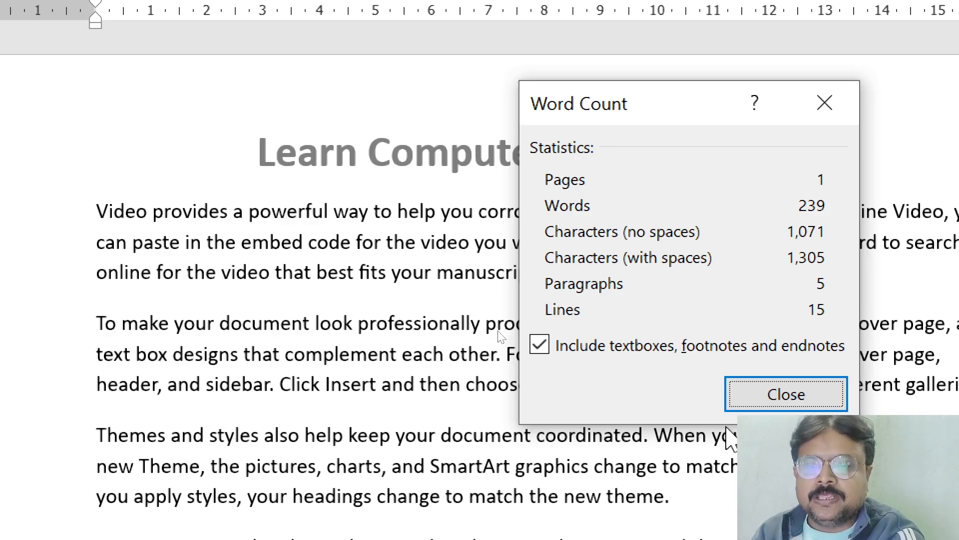
{"action": "left_click", "coordinate": [787, 394]}
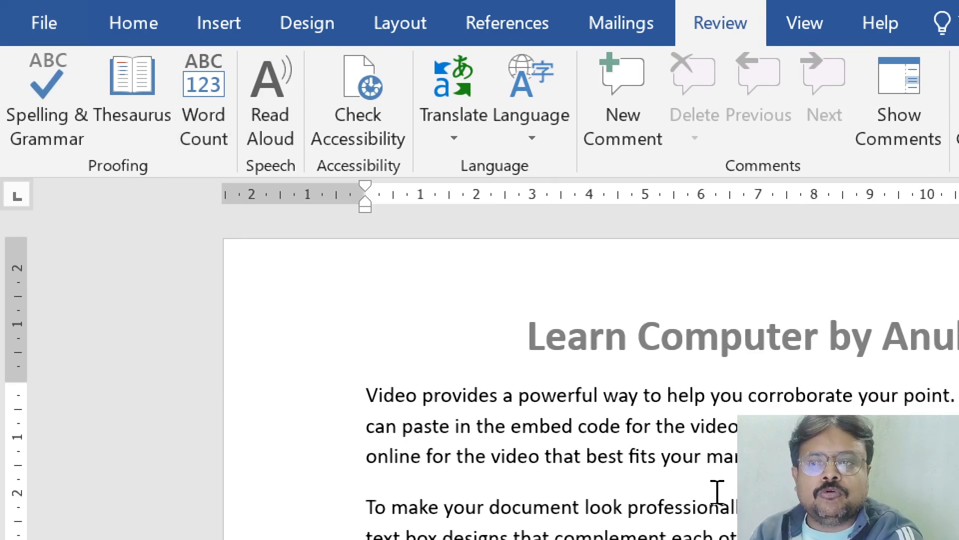
{"action": "left_click", "coordinate": [710, 470]}
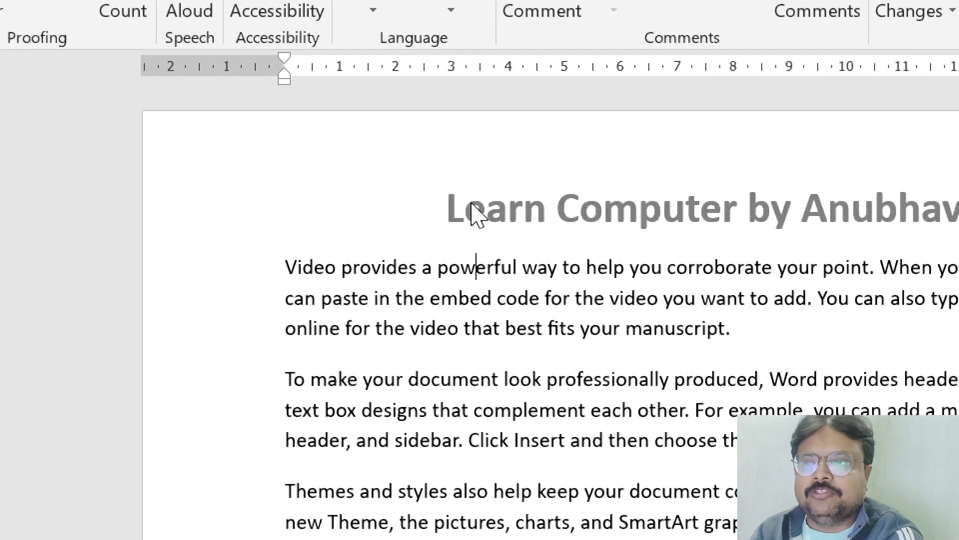
Step: Try to prepare the page header's title for Read Aloud by selecting it, and return to the document body
{"action": "double_click", "coordinate": [319, 159]}
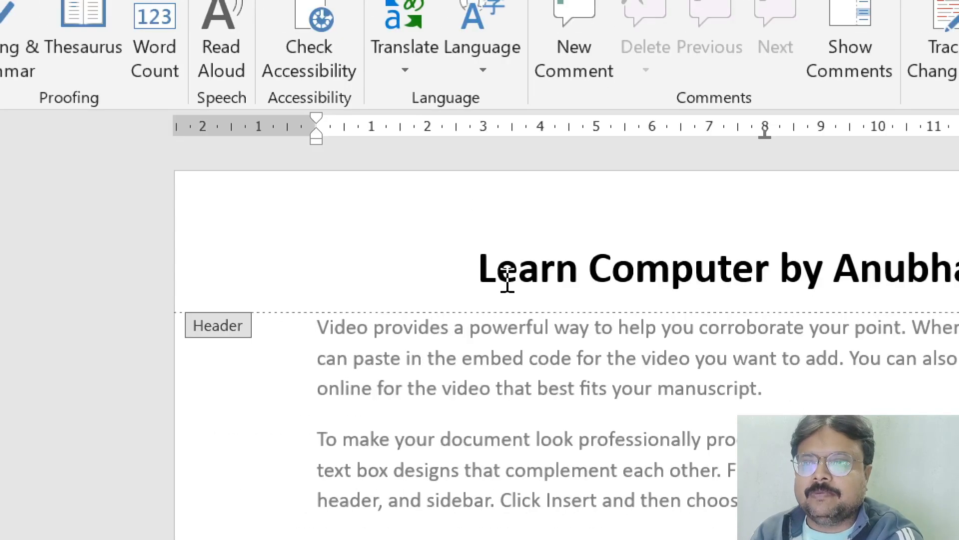
{"action": "left_click", "coordinate": [480, 273]}
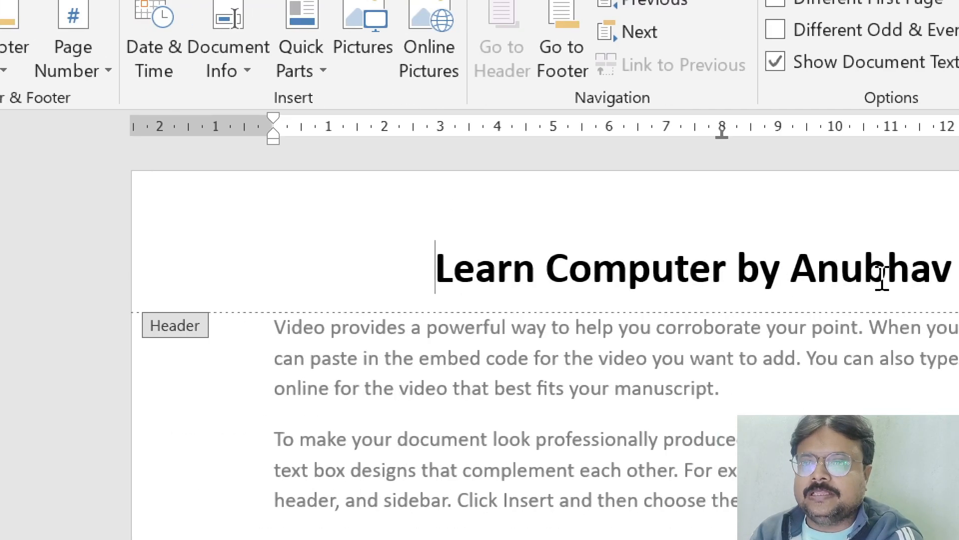
{"action": "left_click", "coordinate": [883, 278], "text": "shift"}
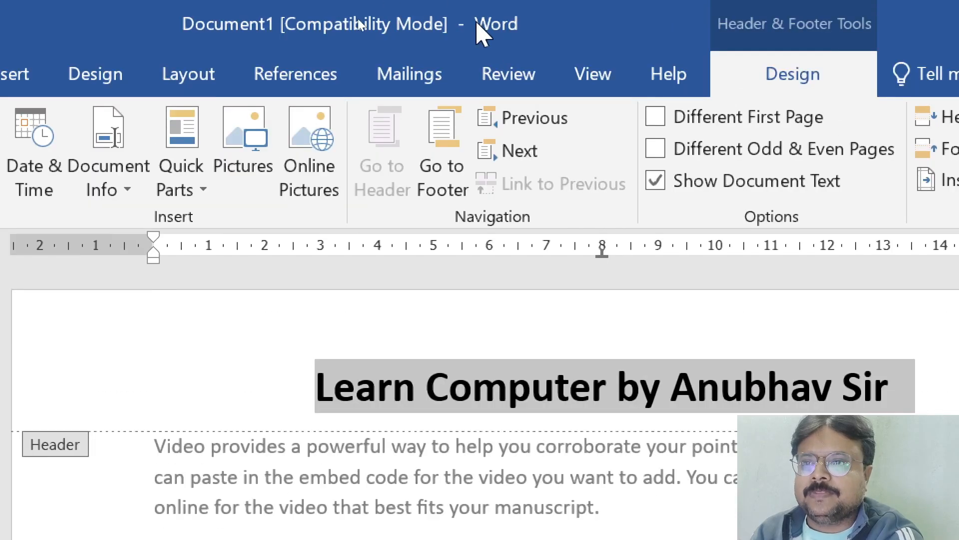
{"action": "left_click", "coordinate": [520, 80]}
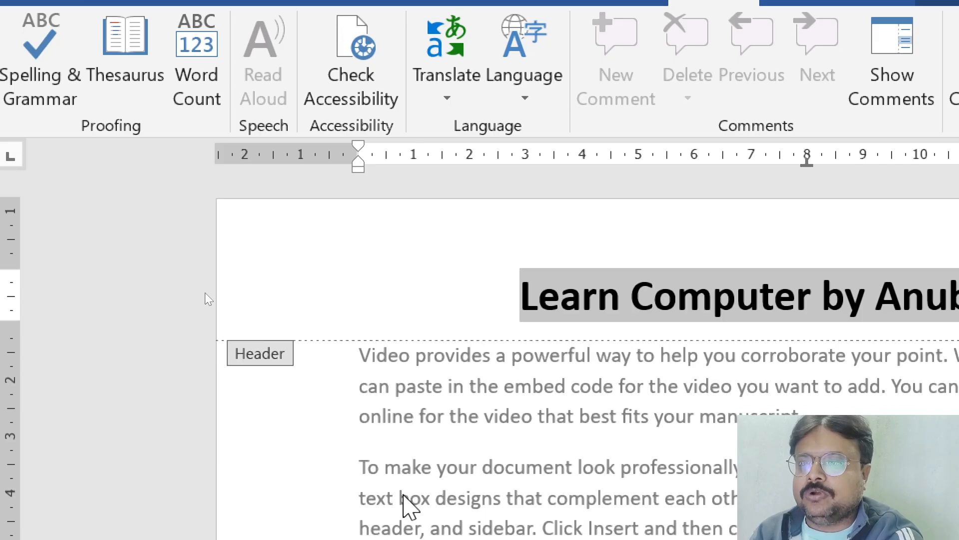
{"action": "double_click", "coordinate": [428, 478]}
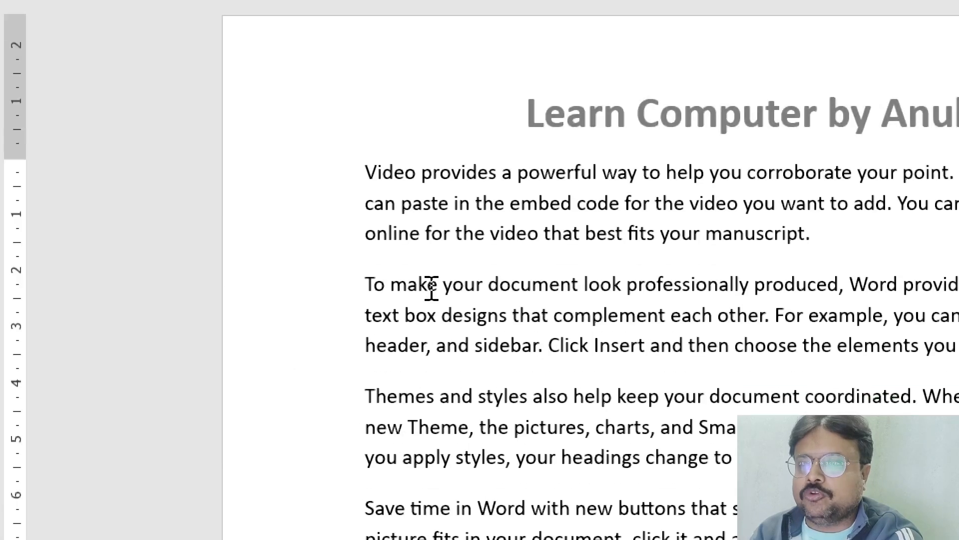
Step: Have the words "another device." at the end of the last paragraph read aloud
{"action": "scroll", "coordinate": [432, 288], "scroll_direction": "down", "scroll_amount": 7}
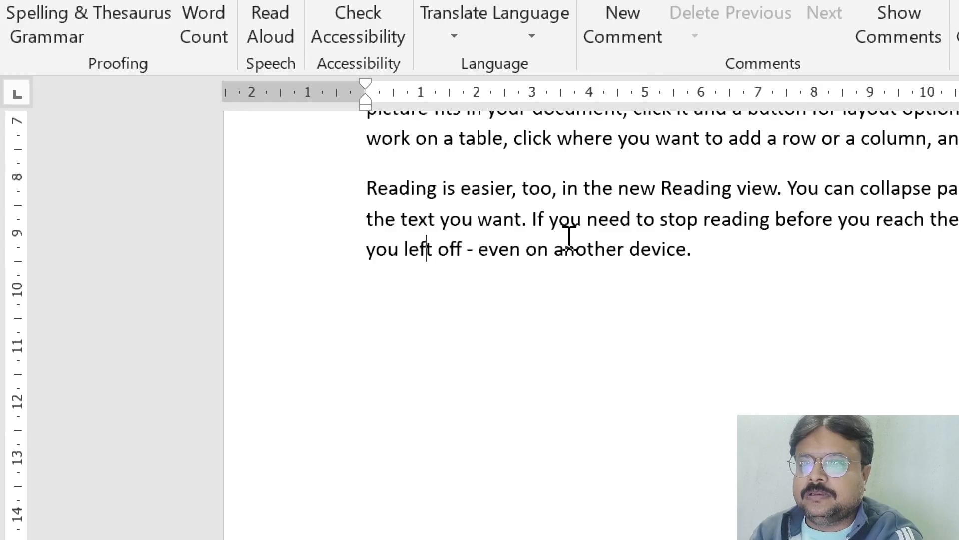
{"action": "left_click_drag", "start_coordinate": [555, 250], "coordinate": [696, 259]}
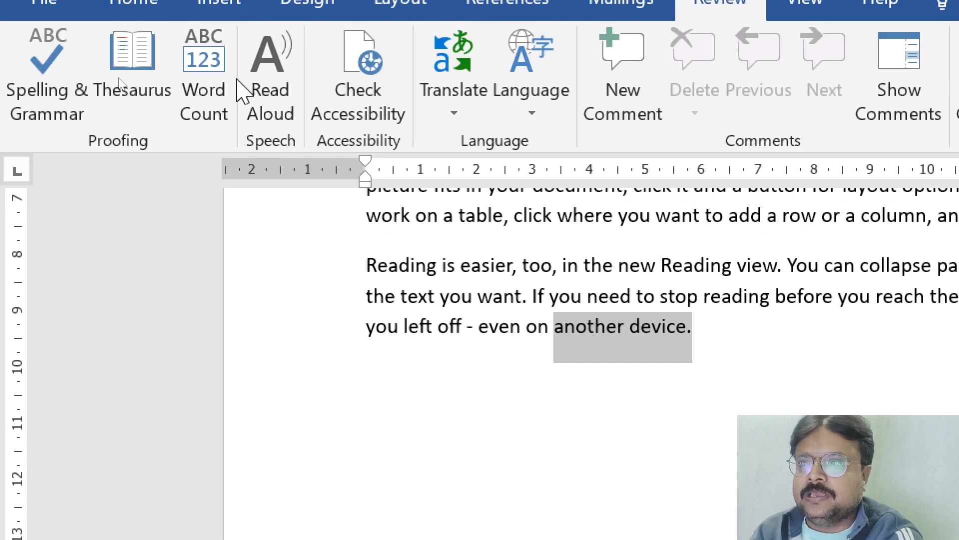
{"action": "left_click", "coordinate": [265, 109]}
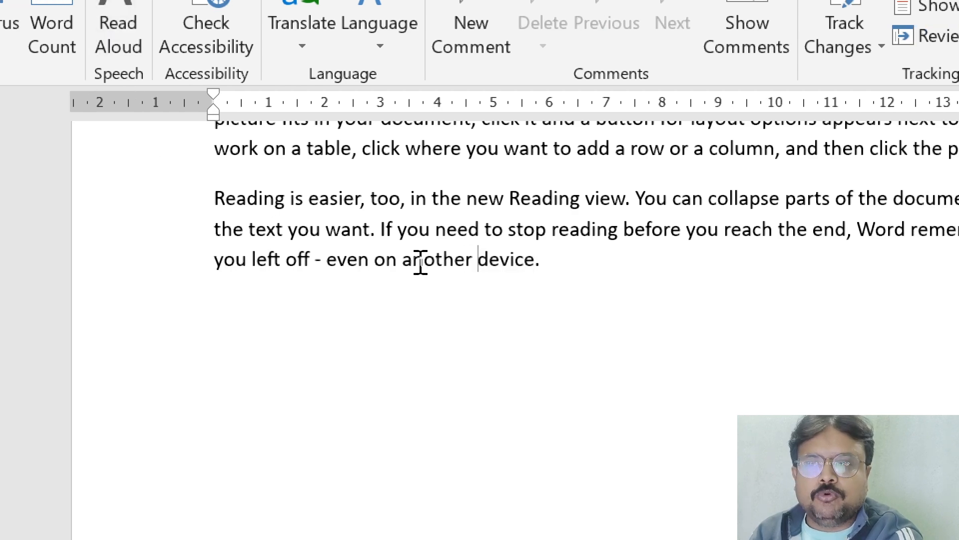
Step: Add a line below the last paragraph reading "LEARN COMPUTER BY" plus the teacher's name in capitals, and place the cursor at its start
{"action": "left_click", "coordinate": [286, 367]}
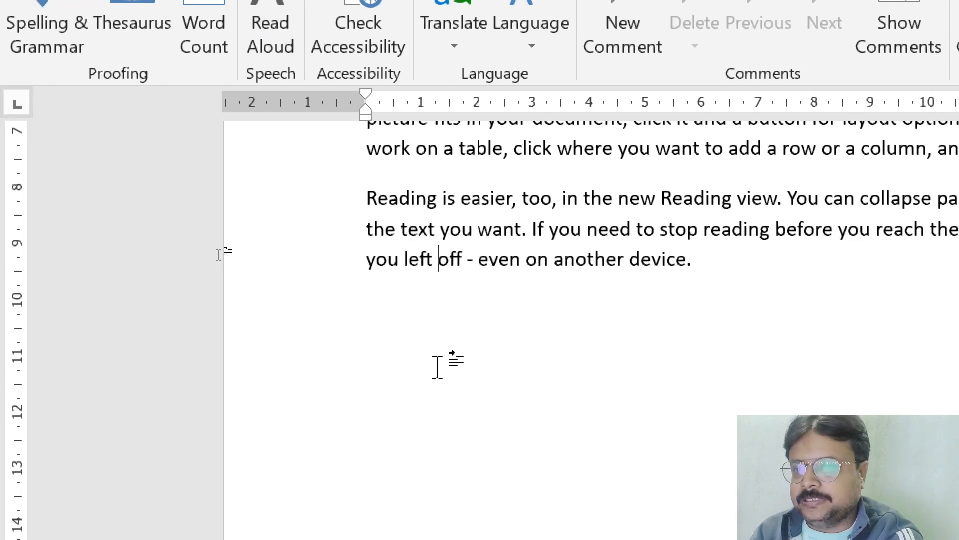
{"action": "key", "text": "End"}
{"action": "key", "text": "Return"}
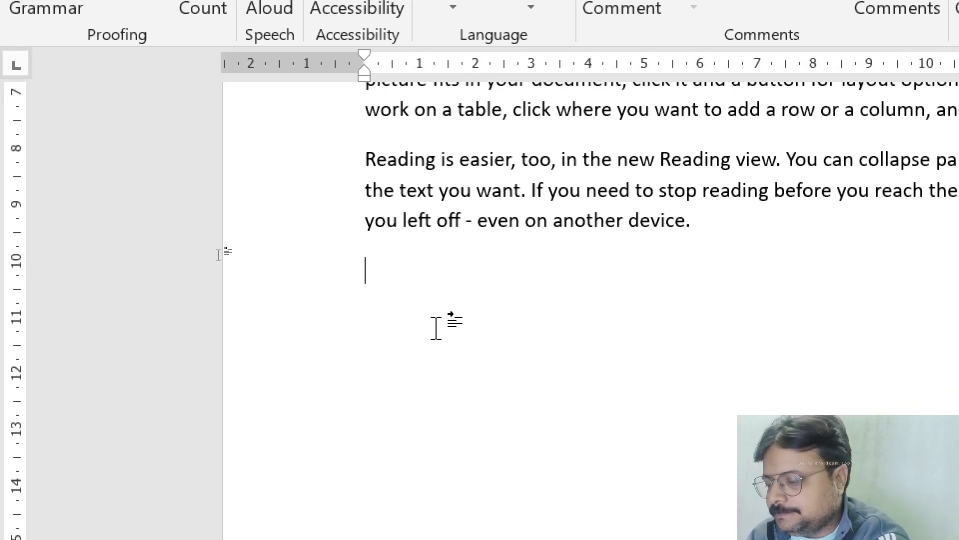
{"action": "type", "text": "LEARN"}
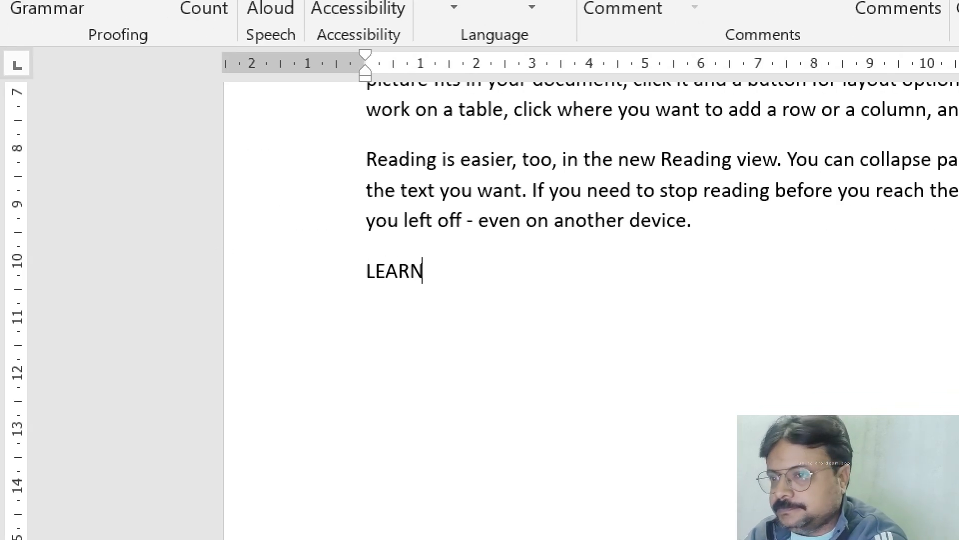
{"action": "type", "text": " COMPUTER "}
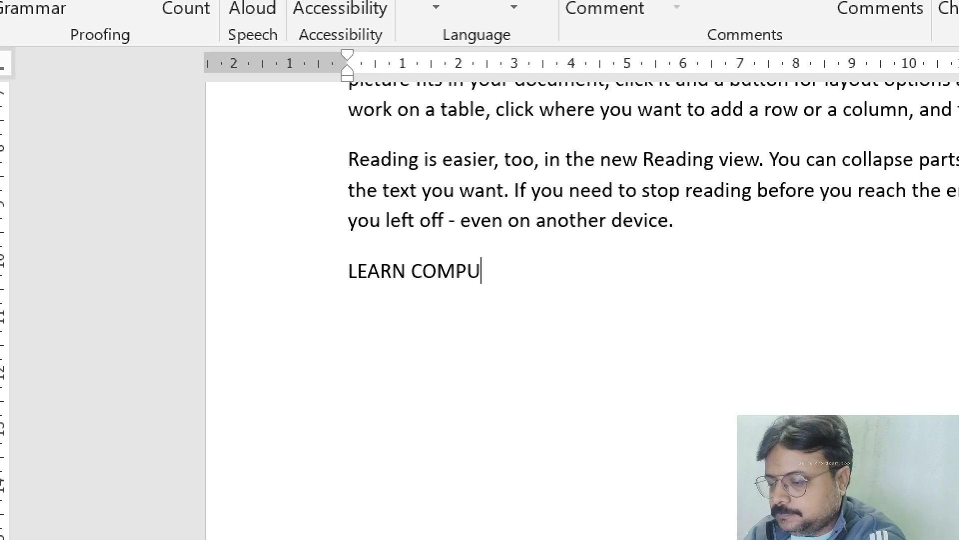
{"action": "type", "text": "BY ANU"}
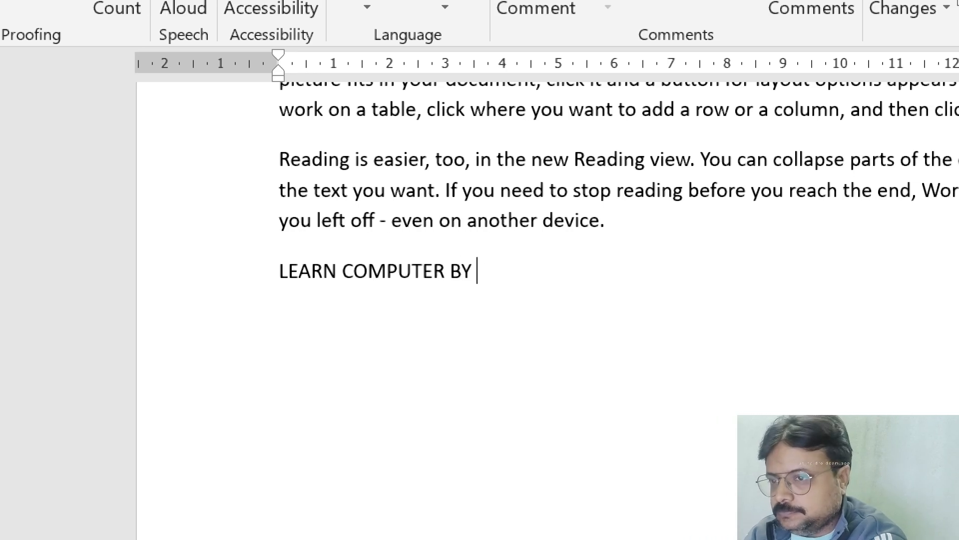
{"action": "type", "text": "BHAV SI"}
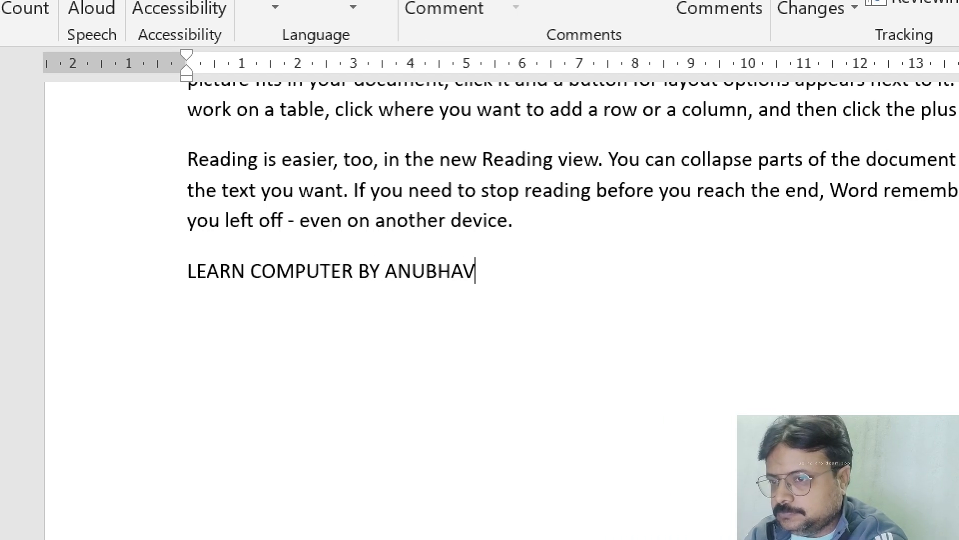
{"action": "type", "text": "R"}
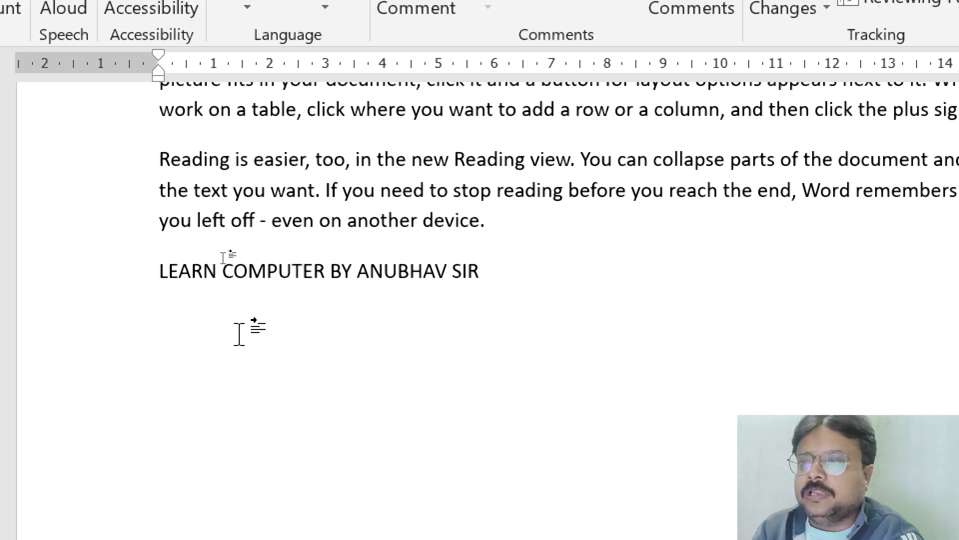
{"action": "left_click", "coordinate": [145, 270]}
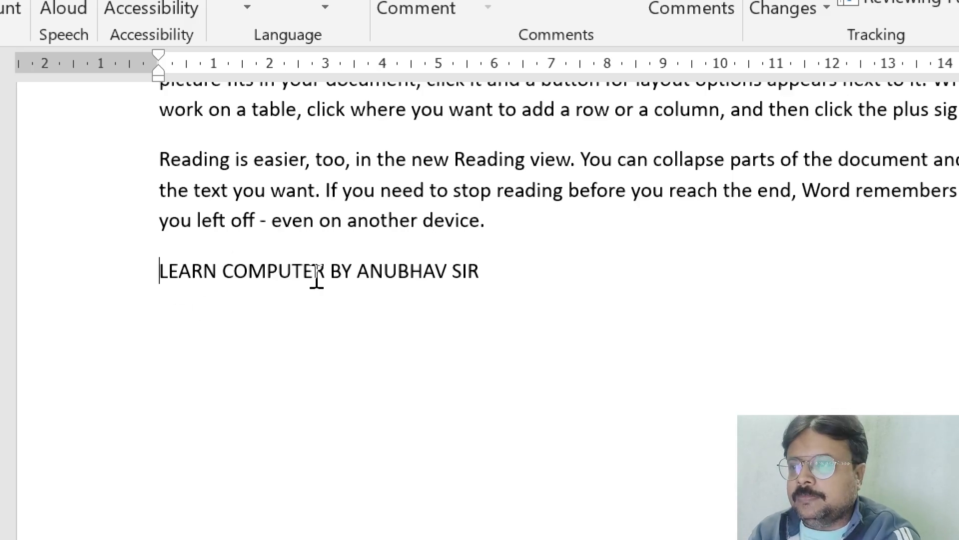
Step: Try to have the added "LEARN COMPUTER BY" line read aloud by selecting it and starting Read Aloud
{"action": "left_click", "coordinate": [492, 282], "text": "shift"}
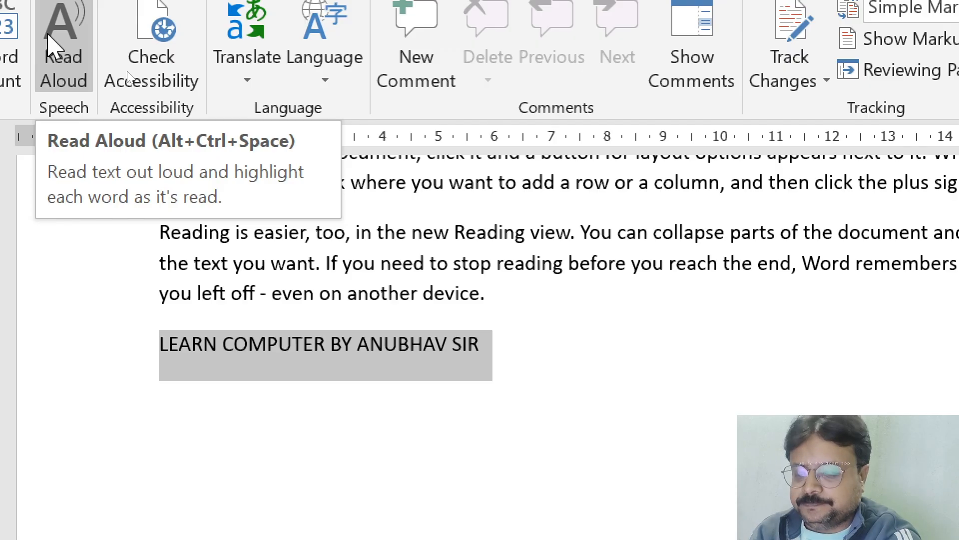
{"action": "left_click", "coordinate": [48, 38]}
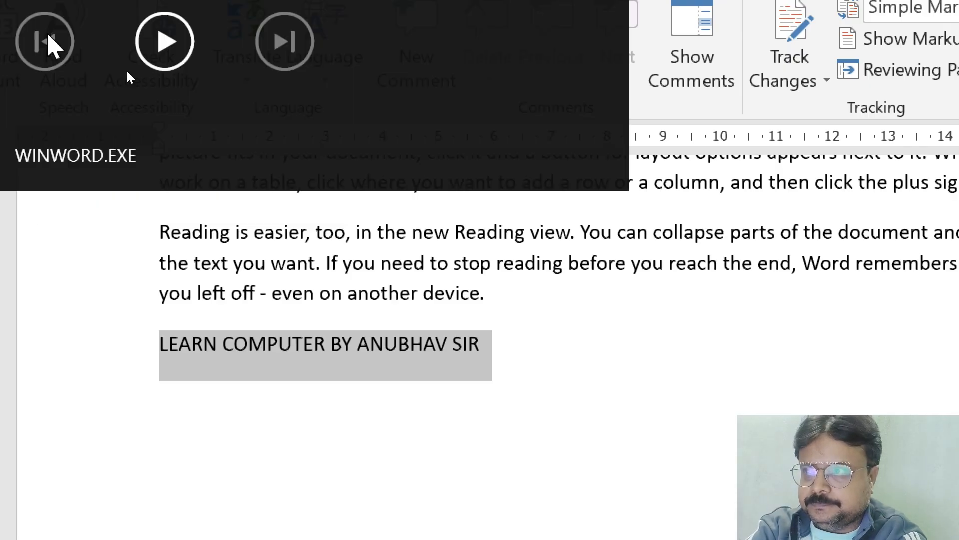
{"action": "left_click", "coordinate": [43, 234]}
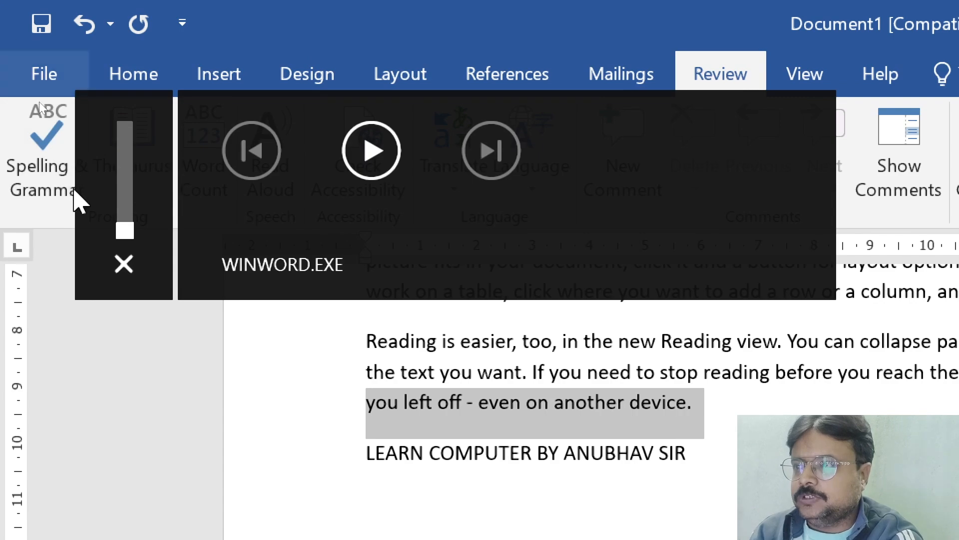
Step: Raise the system's sound volume to 100
{"action": "key", "text": "XF86AudioRaiseVolume"}
{"action": "key", "text": "XF86AudioRaiseVolume"}
{"action": "key", "text": "XF86AudioRaiseVolume"}
{"action": "key", "text": "XF86AudioRaiseVolume"}
{"action": "key", "text": "XF86AudioRaiseVolume"}
{"action": "key", "text": "XF86AudioRaiseVolume"}
{"action": "key", "text": "XF86AudioRaiseVolume"}
{"action": "key", "text": "XF86AudioRaiseVolume"}
{"action": "key", "text": "XF86AudioRaiseVolume"}
{"action": "key", "text": "XF86AudioRaiseVolume"}
{"action": "key", "text": "XF86AudioRaiseVolume"}
{"action": "key", "text": "XF86AudioRaiseVolume"}
{"action": "key", "text": "XF86AudioRaiseVolume"}
{"action": "key", "text": "XF86AudioRaiseVolume"}
{"action": "key", "text": "XF86AudioRaiseVolume"}
{"action": "key", "text": "XF86AudioRaiseVolume"}
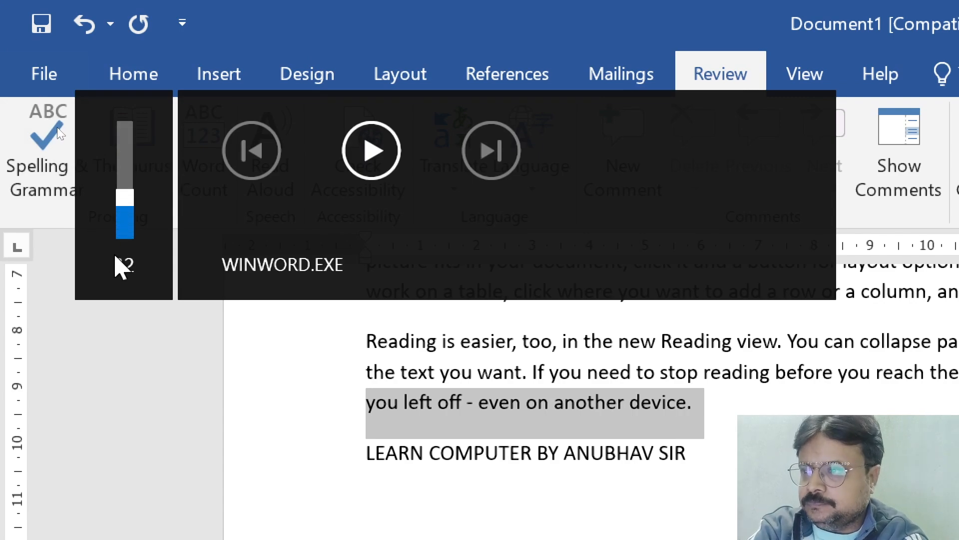
{"action": "key", "text": "XF86AudioRaiseVolume"}
{"action": "key", "text": "XF86AudioRaiseVolume"}
{"action": "key", "text": "XF86AudioRaiseVolume"}
{"action": "key", "text": "XF86AudioRaiseVolume"}
{"action": "key", "text": "XF86AudioRaiseVolume"}
{"action": "key", "text": "XF86AudioRaiseVolume"}
{"action": "key", "text": "XF86AudioRaiseVolume"}
{"action": "key", "text": "XF86AudioRaiseVolume"}
{"action": "key", "text": "XF86AudioRaiseVolume"}
{"action": "key", "text": "XF86AudioRaiseVolume"}
{"action": "key", "text": "XF86AudioRaiseVolume"}
{"action": "key", "text": "XF86AudioRaiseVolume"}
{"action": "key", "text": "XF86AudioRaiseVolume"}
{"action": "key", "text": "XF86AudioRaiseVolume"}
{"action": "key", "text": "XF86AudioRaiseVolume"}
{"action": "key", "text": "XF86AudioRaiseVolume"}
{"action": "key", "text": "XF86AudioRaiseVolume"}
{"action": "key", "text": "XF86AudioRaiseVolume"}
{"action": "key", "text": "XF86AudioRaiseVolume"}
{"action": "key", "text": "XF86AudioRaiseVolume"}
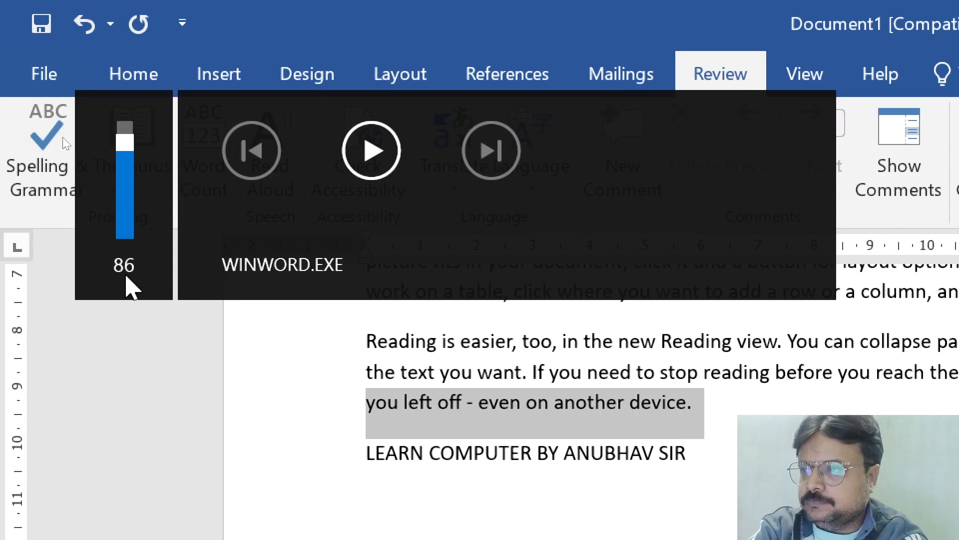
{"action": "key", "text": "XF86AudioRaiseVolume"}
{"action": "key", "text": "XF86AudioRaiseVolume"}
{"action": "key", "text": "XF86AudioRaiseVolume"}
{"action": "key", "text": "XF86AudioRaiseVolume"}
{"action": "key", "text": "XF86AudioRaiseVolume"}
{"action": "key", "text": "XF86AudioRaiseVolume"}
{"action": "key", "text": "XF86AudioRaiseVolume"}
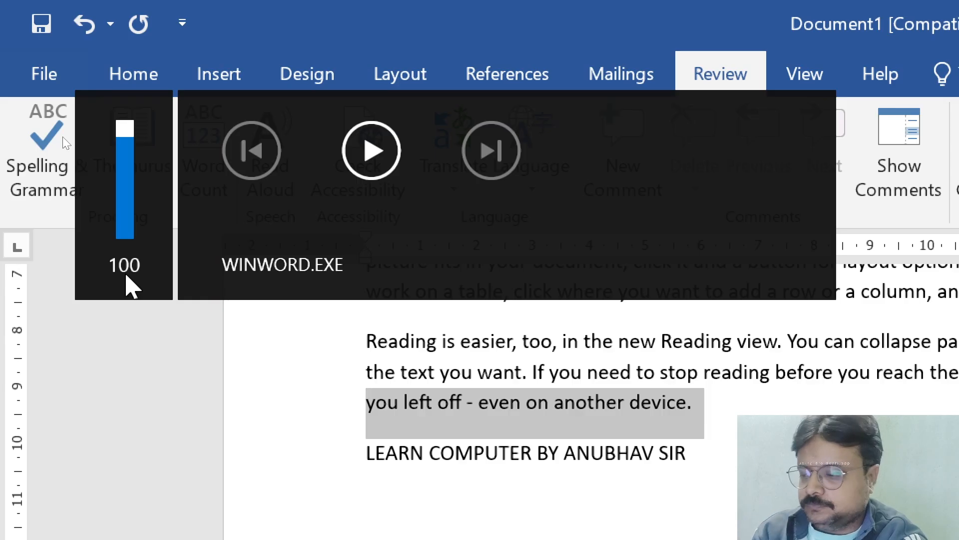
{"action": "key", "text": "alt+Tab"}
{"action": "key", "text": "alt+Tab"}
{"action": "key", "text": "alt+Tab"}
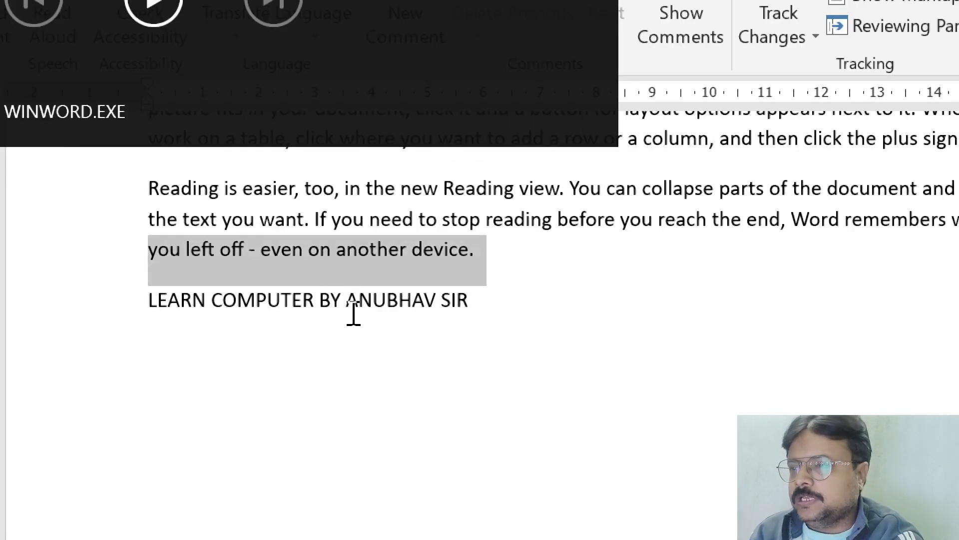
Step: Select the whole "LEARN COMPUTER BY" line and have it read aloud twice
{"action": "left_click_drag", "start_coordinate": [143, 295], "coordinate": [508, 311]}
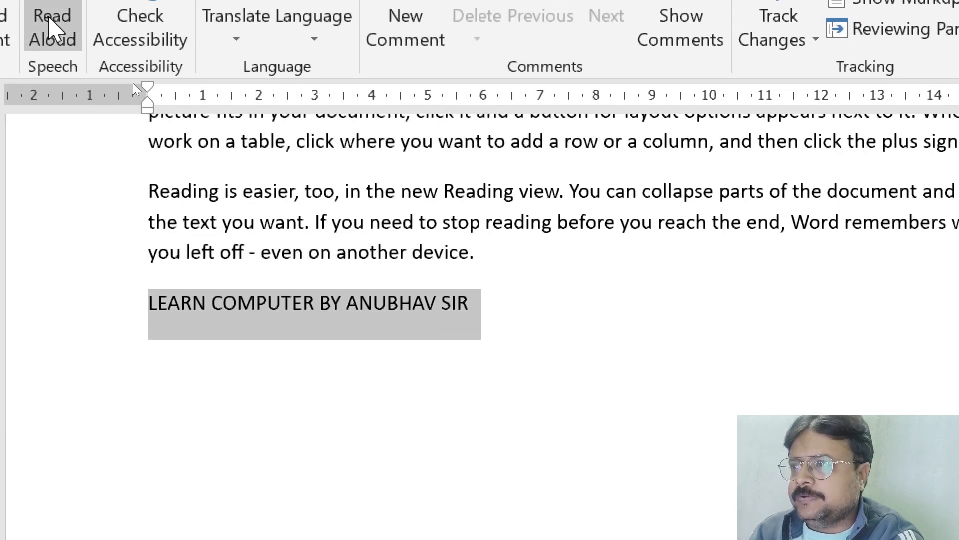
{"action": "left_click", "coordinate": [50, 16]}
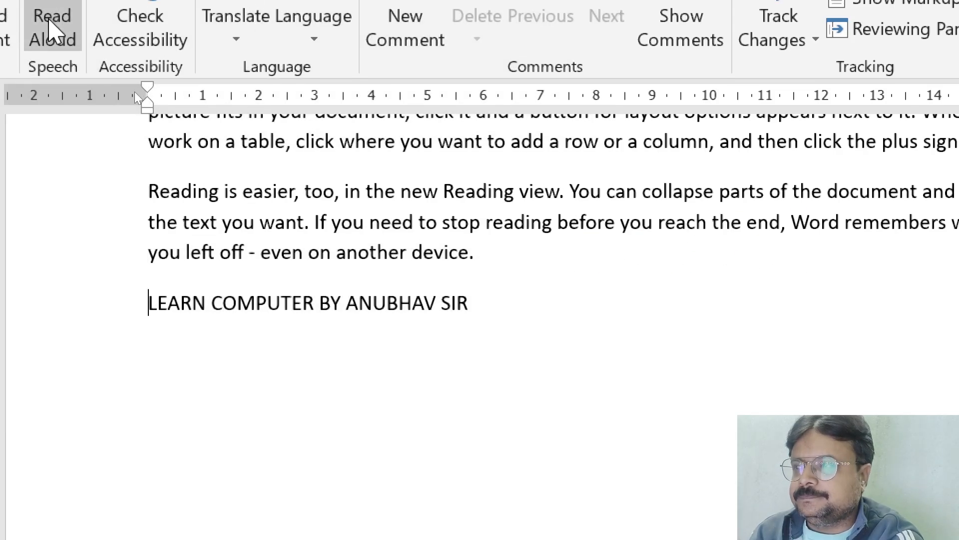
{"action": "left_click_drag", "start_coordinate": [144, 299], "coordinate": [514, 323]}
{"action": "left_click", "coordinate": [46, 28]}
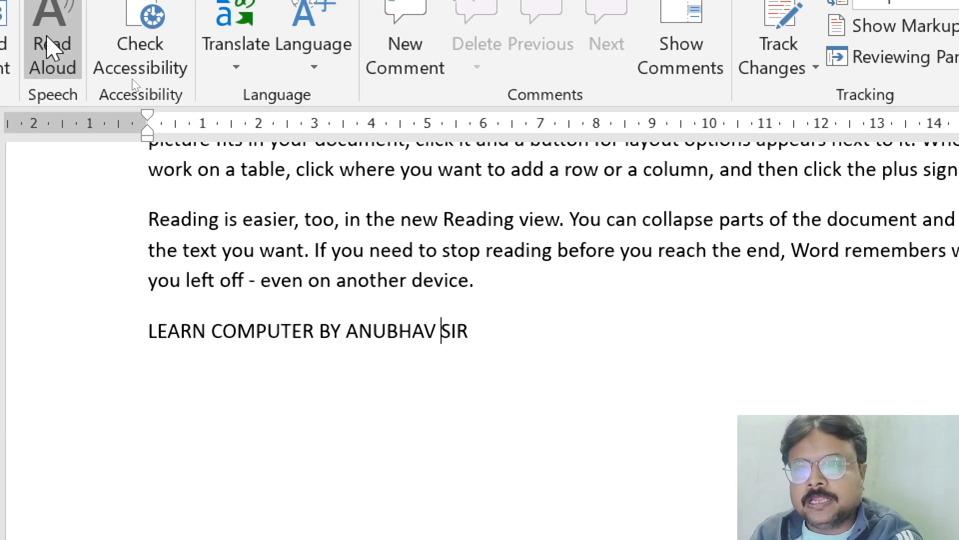
Step: Have the opening words of the "Reading is easier, too," paragraph read aloud twice, and stop the reading
{"action": "left_click_drag", "start_coordinate": [149, 219], "coordinate": [253, 220]}
{"action": "left_click", "coordinate": [50, 62]}
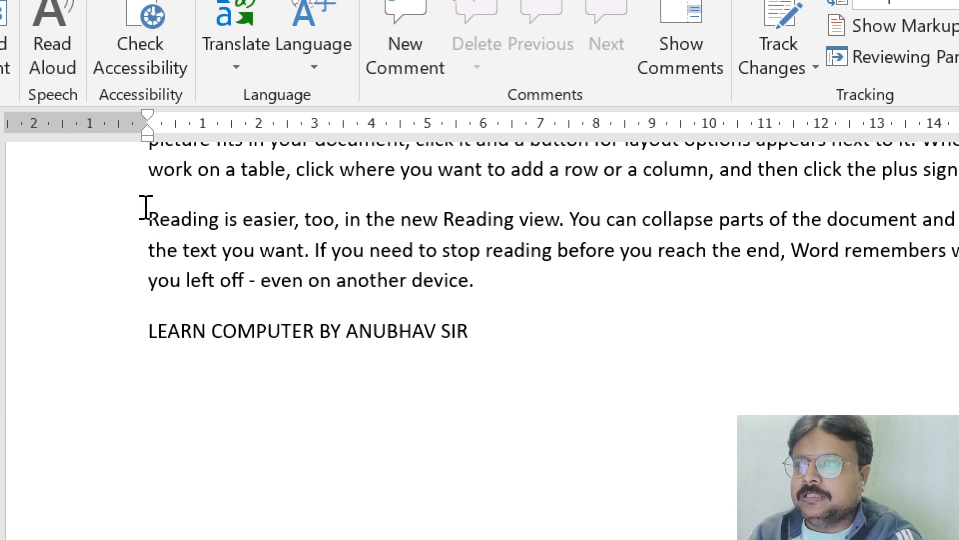
{"action": "left_click_drag", "start_coordinate": [146, 209], "coordinate": [330, 231]}
{"action": "left_click", "coordinate": [59, 50]}
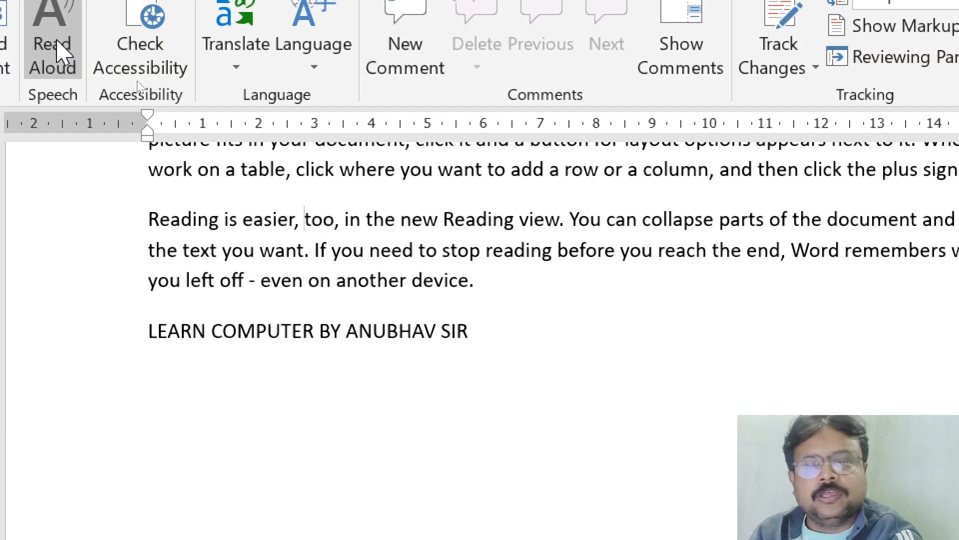
{"action": "left_click", "coordinate": [57, 48]}
Step: Have "the text you" read aloud, and the passage from "Reading is easier" through "the" on the second line, and stop the reading
{"action": "left_click_drag", "start_coordinate": [168, 250], "coordinate": [251, 251]}
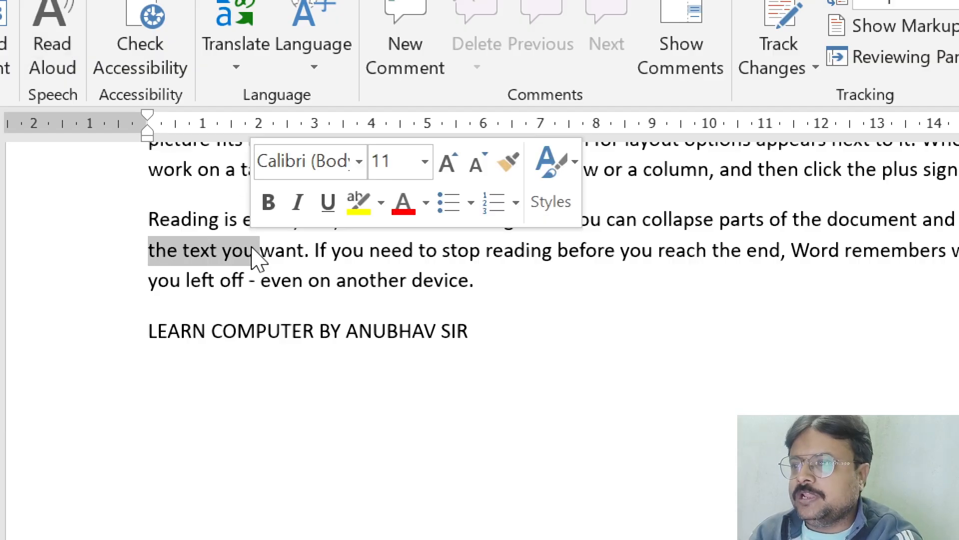
{"action": "left_click", "coordinate": [41, 40]}
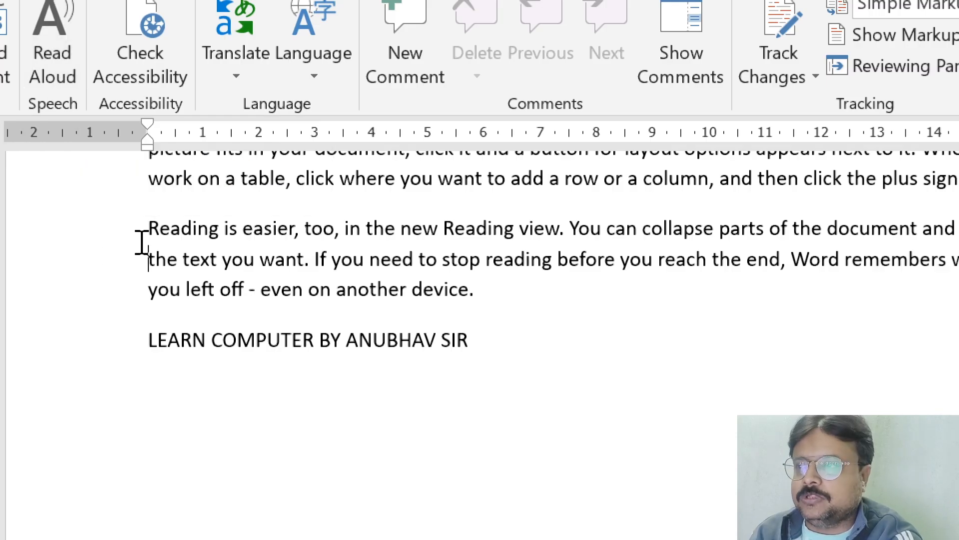
{"action": "left_click_drag", "start_coordinate": [145, 229], "coordinate": [187, 274]}
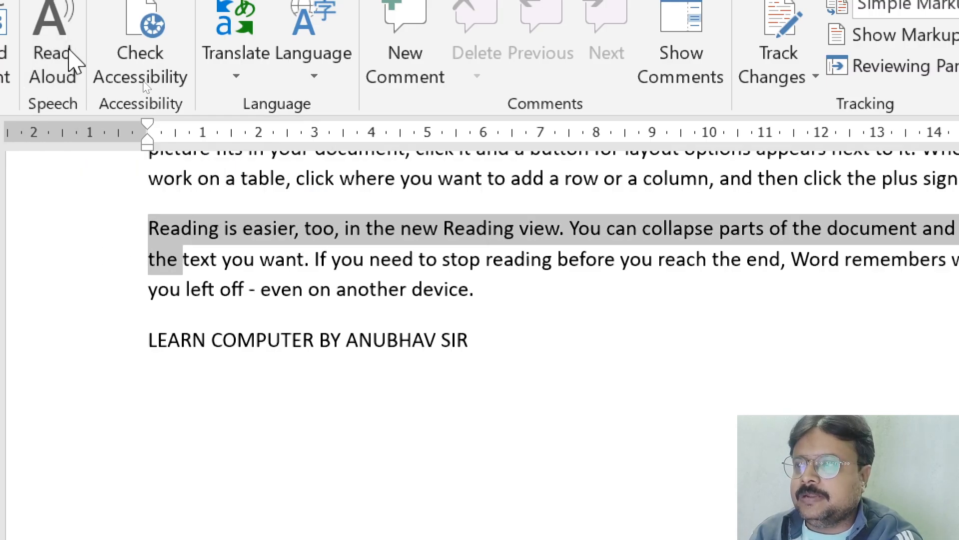
{"action": "left_click", "coordinate": [72, 57]}
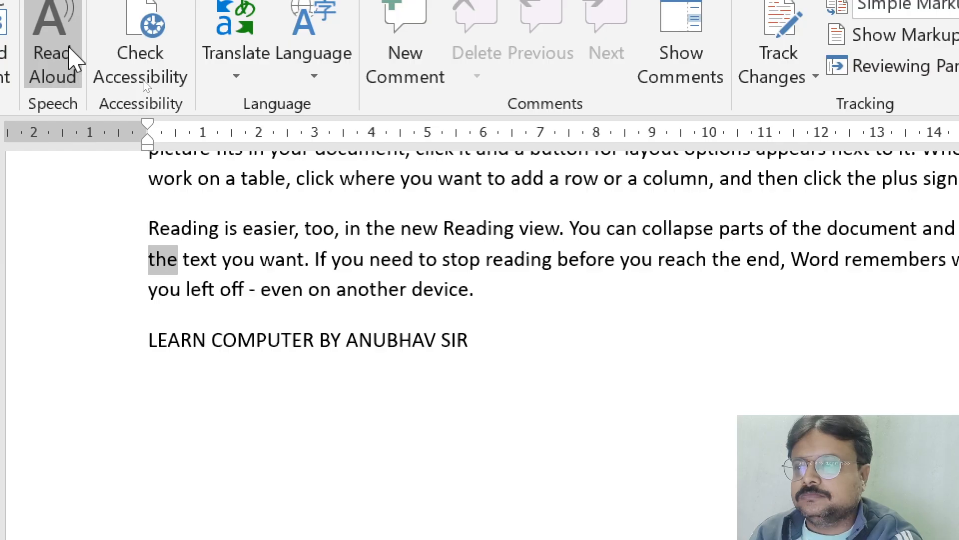
{"action": "left_click", "coordinate": [70, 56]}
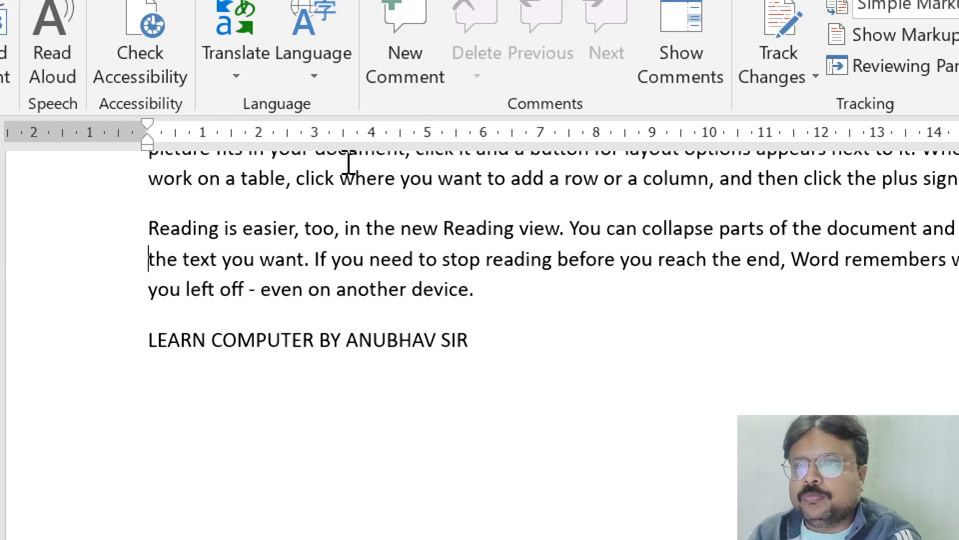
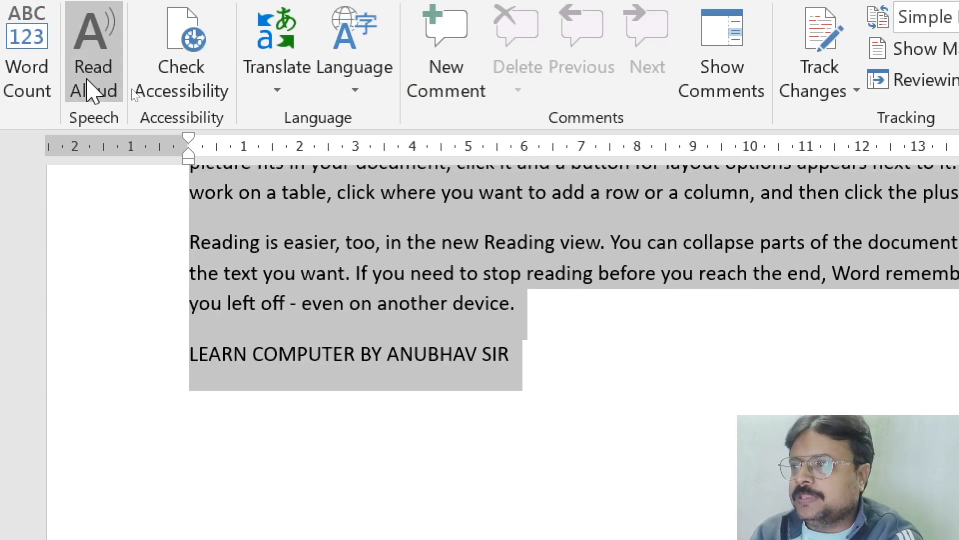
Step: Select the whole document, have it read aloud from the beginning, and stop the reading
{"action": "left_click", "coordinate": [87, 82]}
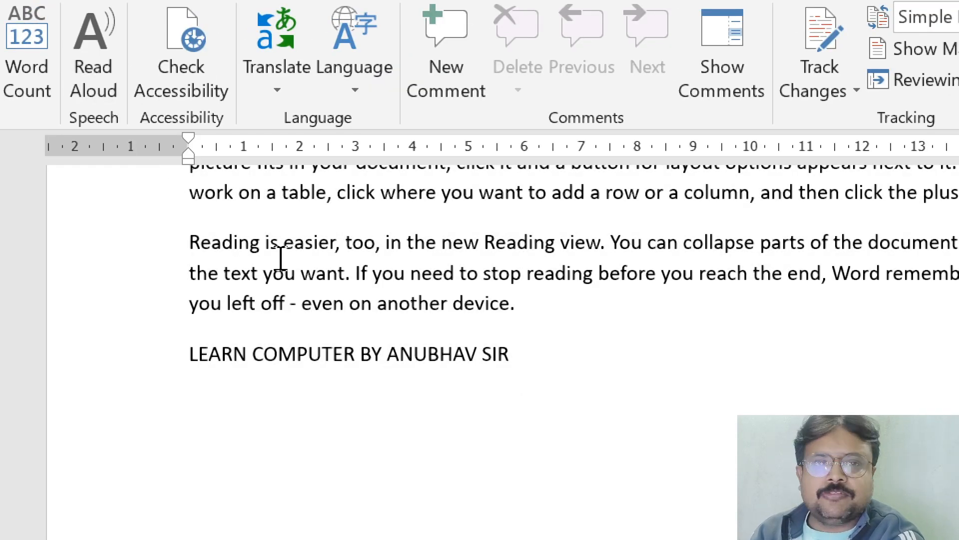
{"action": "key", "text": "ctrl+a"}
{"action": "left_click", "coordinate": [72, 84]}
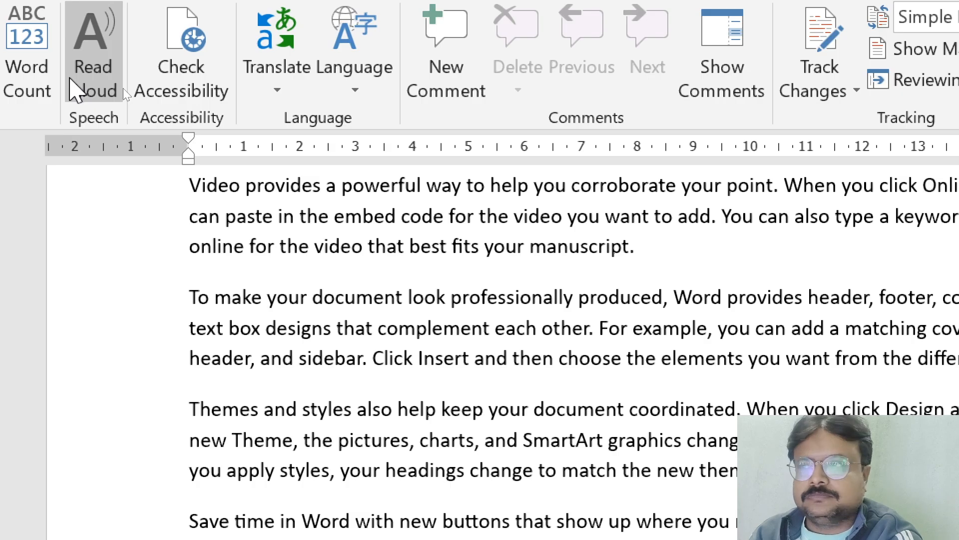
{"action": "left_click", "coordinate": [71, 80]}
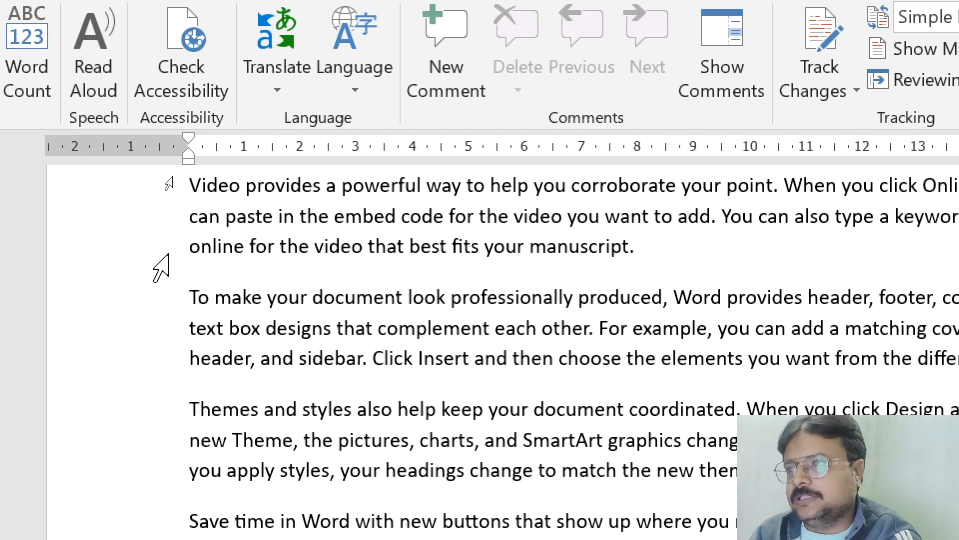
{"action": "left_click", "coordinate": [188, 91]}
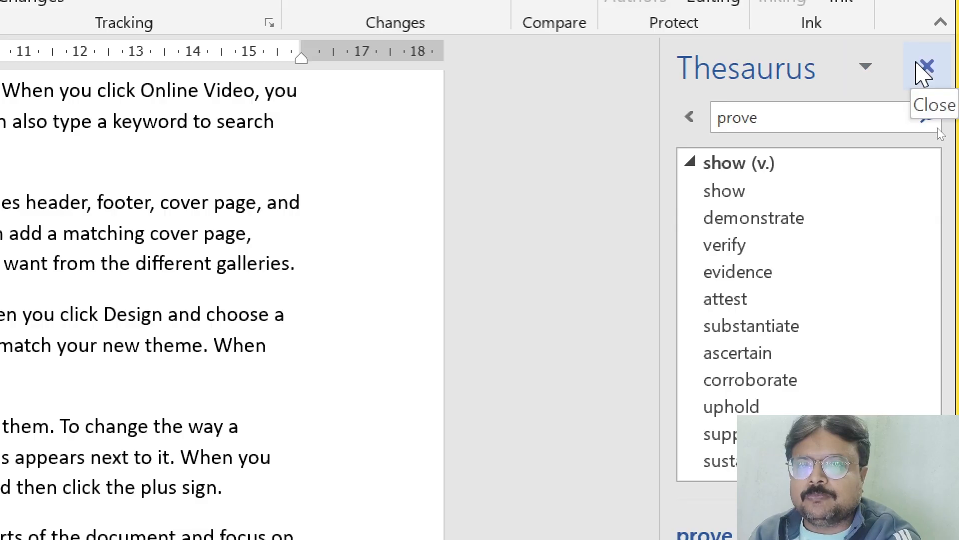
Step: Close the Thesaurus and translate the selected word "Reading" at the start of the "is easier, too" paragraph
{"action": "left_click", "coordinate": [927, 66]}
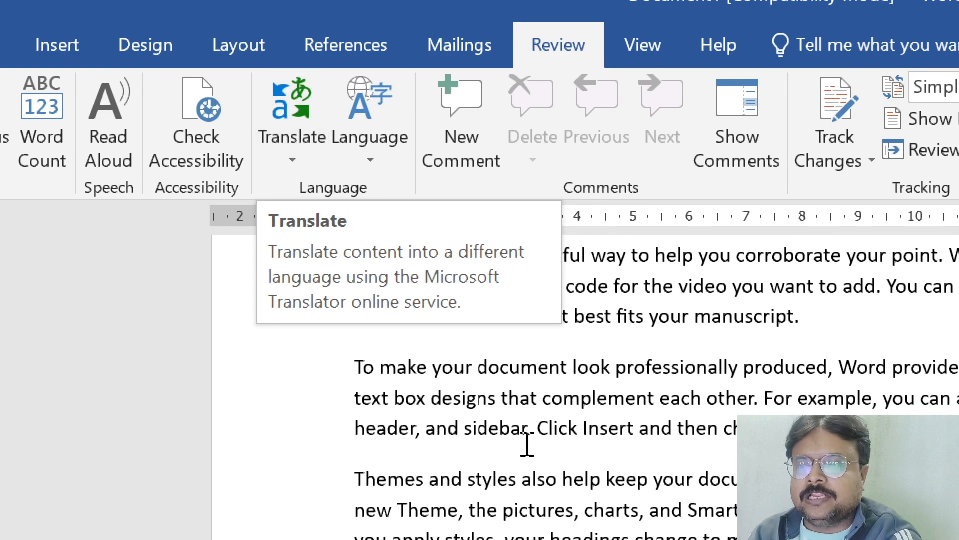
{"action": "scroll", "coordinate": [526, 443], "scroll_direction": "down", "scroll_amount": 10}
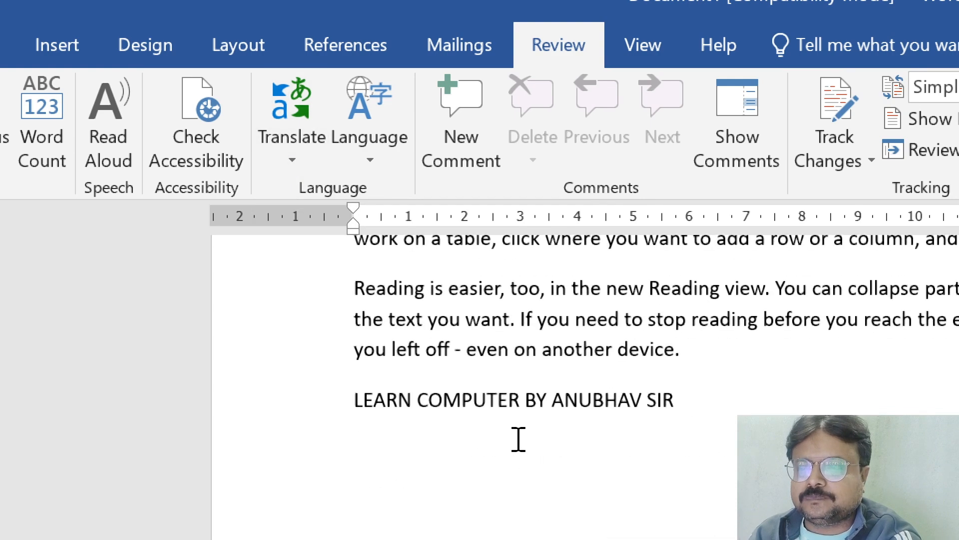
{"action": "left_click_drag", "start_coordinate": [355, 289], "coordinate": [430, 290]}
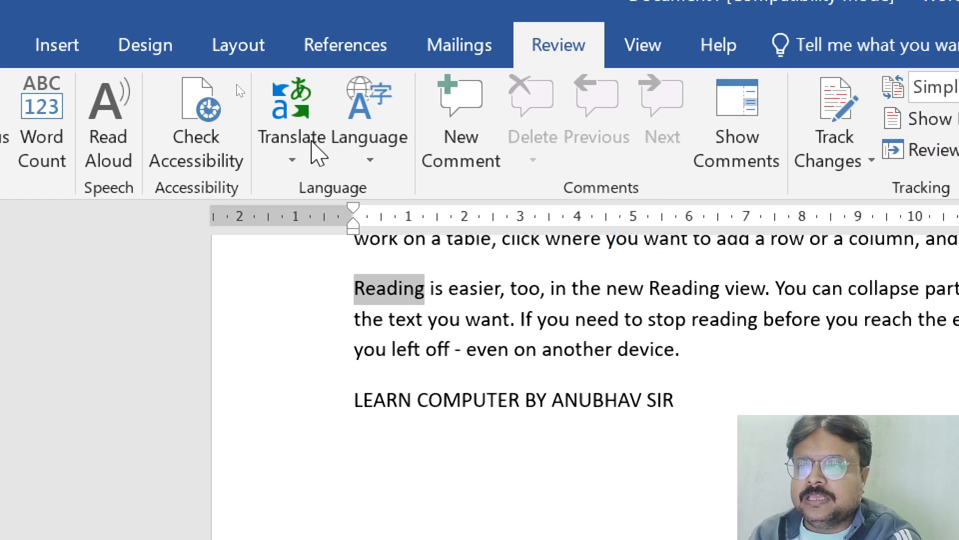
{"action": "left_click", "coordinate": [304, 162]}
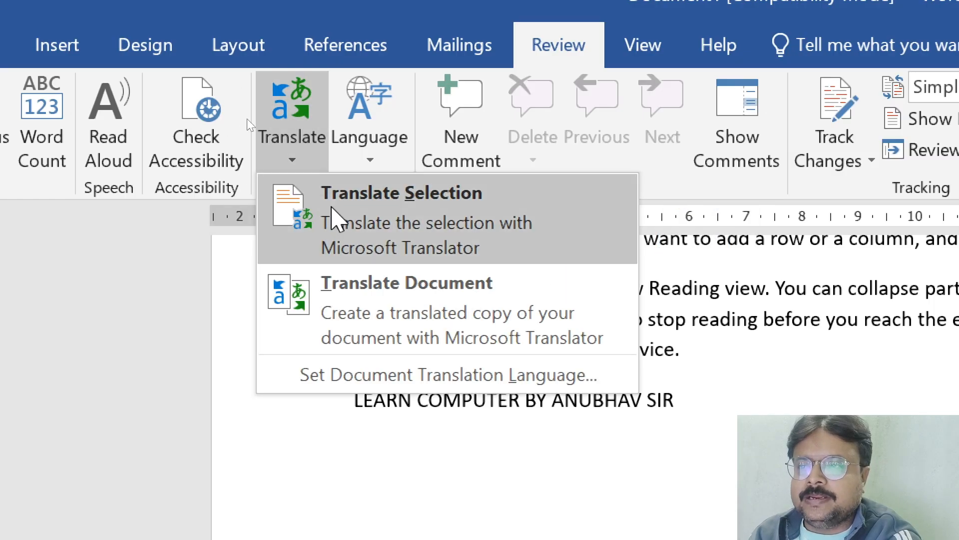
{"action": "left_click", "coordinate": [342, 222]}
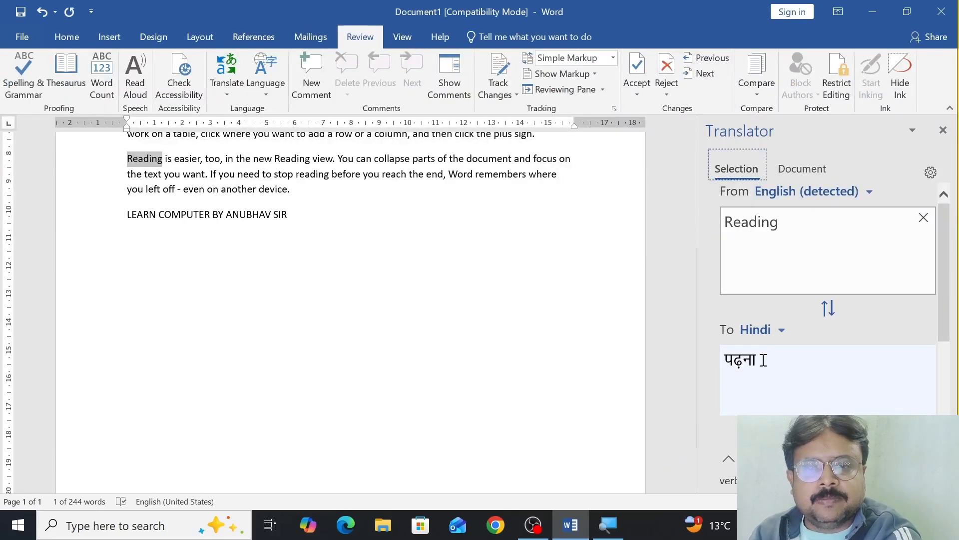
Step: Translate "Reading" into Hebrew, and into Arabic
{"action": "left_click", "coordinate": [781, 332]}
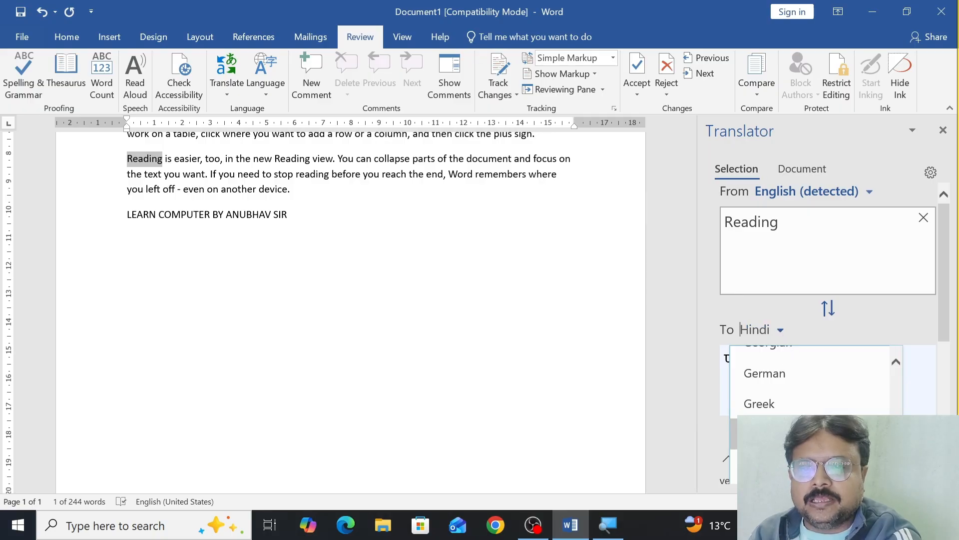
{"action": "type", "text": "h"}
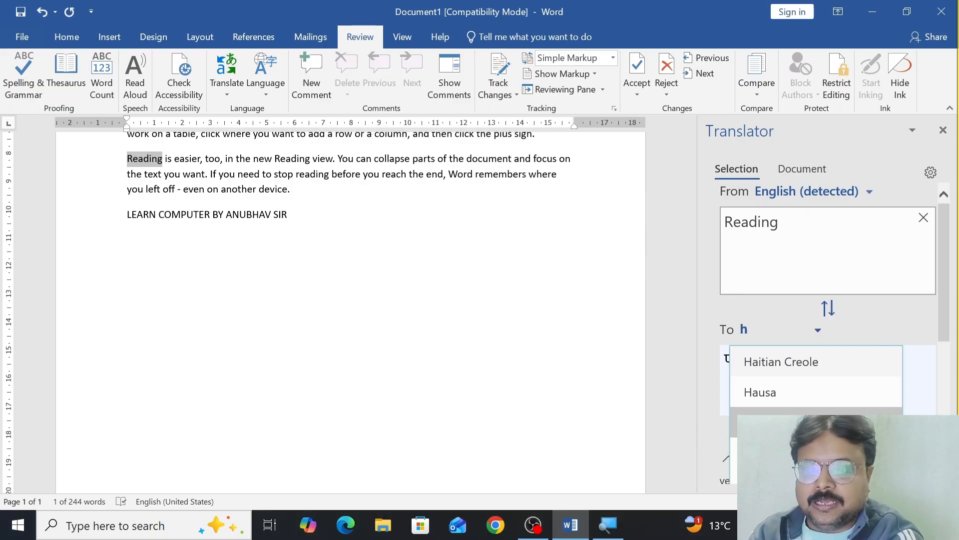
{"action": "left_click", "coordinate": [820, 423]}
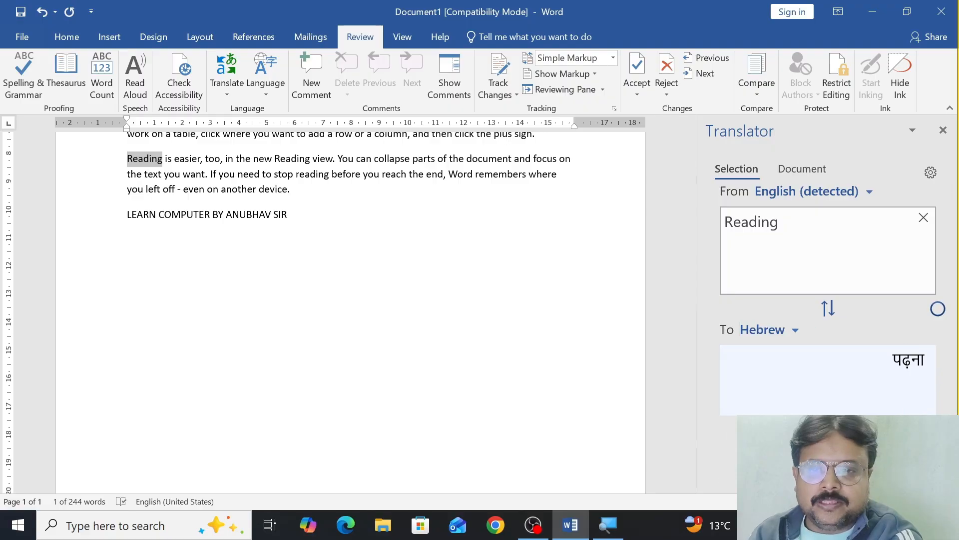
{"action": "left_click", "coordinate": [795, 332]}
{"action": "type", "text": "a"}
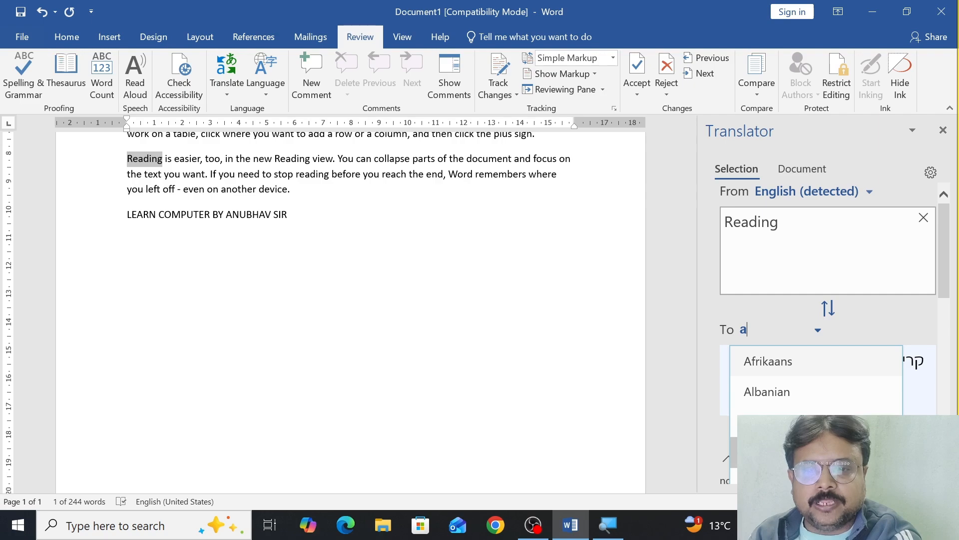
{"action": "left_click", "coordinate": [809, 452]}
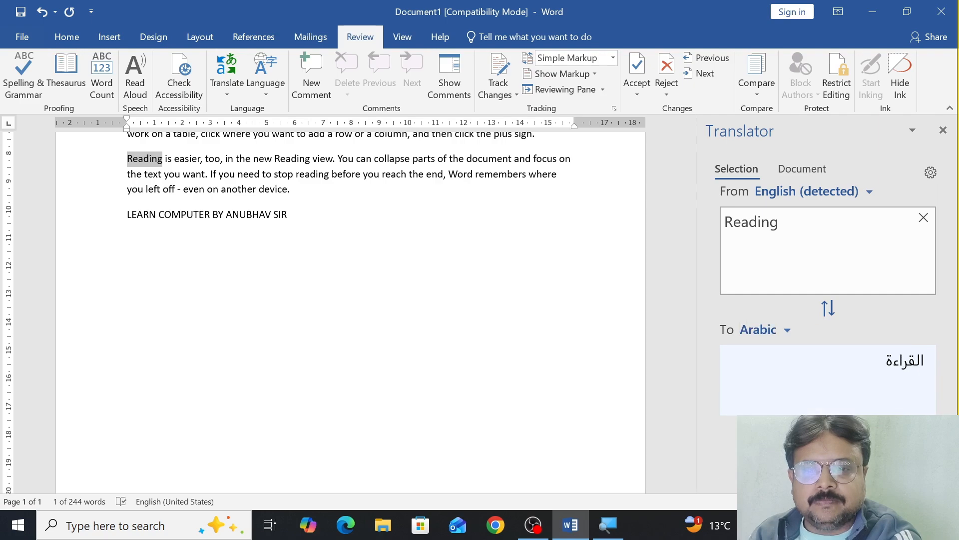
Step: Translate "Reading" into Japanese and insert the translation in place of the selected word
{"action": "left_click", "coordinate": [787, 334]}
{"action": "type", "text": "j"}
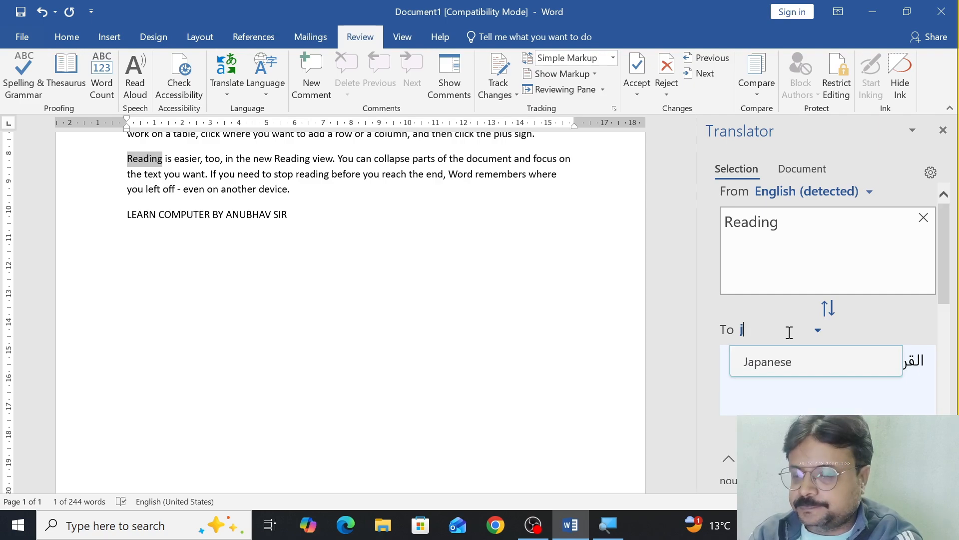
{"action": "left_click", "coordinate": [779, 360]}
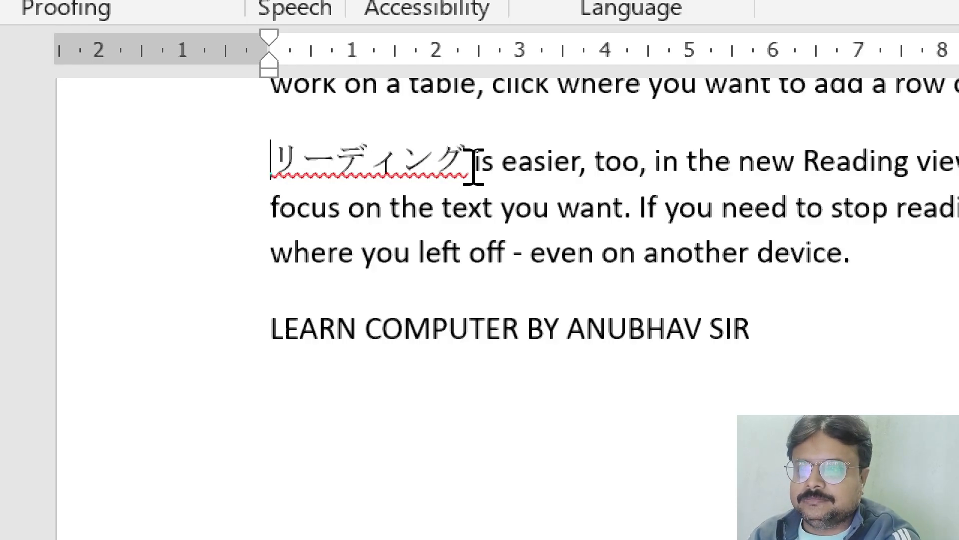
Step: Have the Japanese word read aloud, and have the English words right after it read aloud
{"action": "left_click_drag", "start_coordinate": [462, 167], "coordinate": [254, 151]}
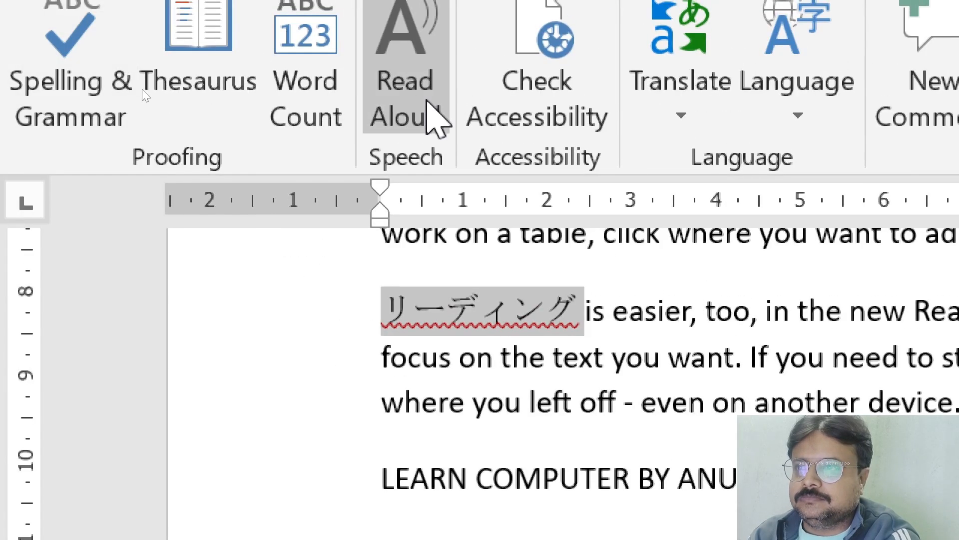
{"action": "left_click", "coordinate": [427, 100]}
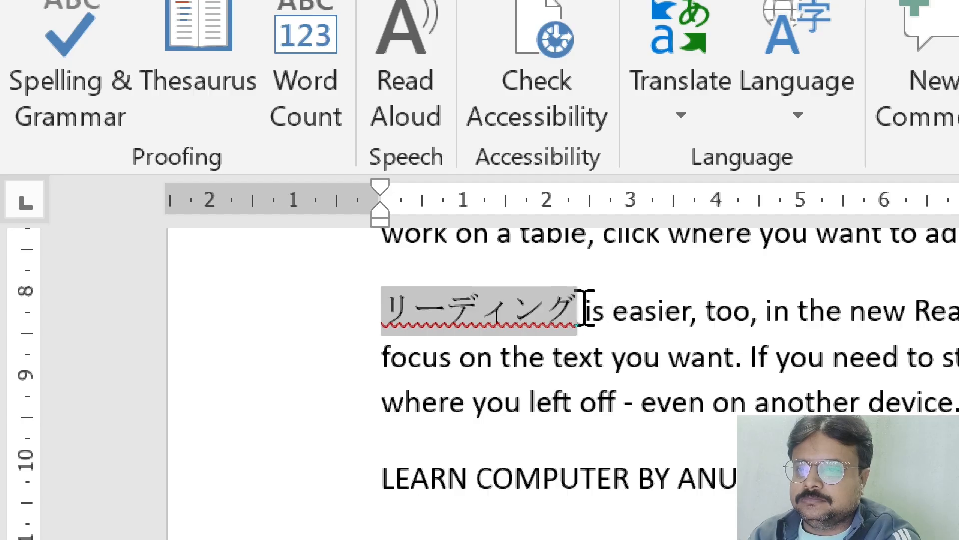
{"action": "left_click", "coordinate": [417, 21]}
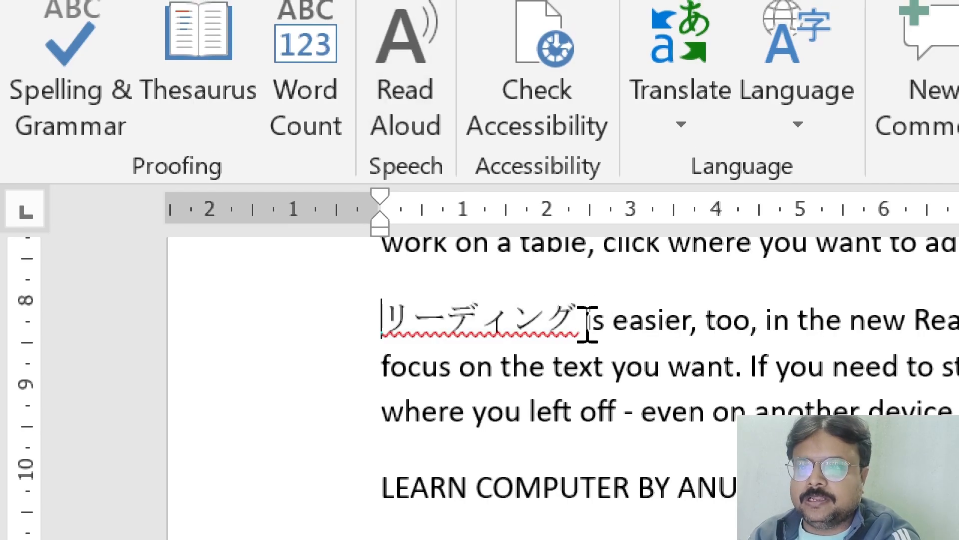
{"action": "left_click_drag", "start_coordinate": [585, 321], "coordinate": [690, 332]}
{"action": "left_click", "coordinate": [398, 75]}
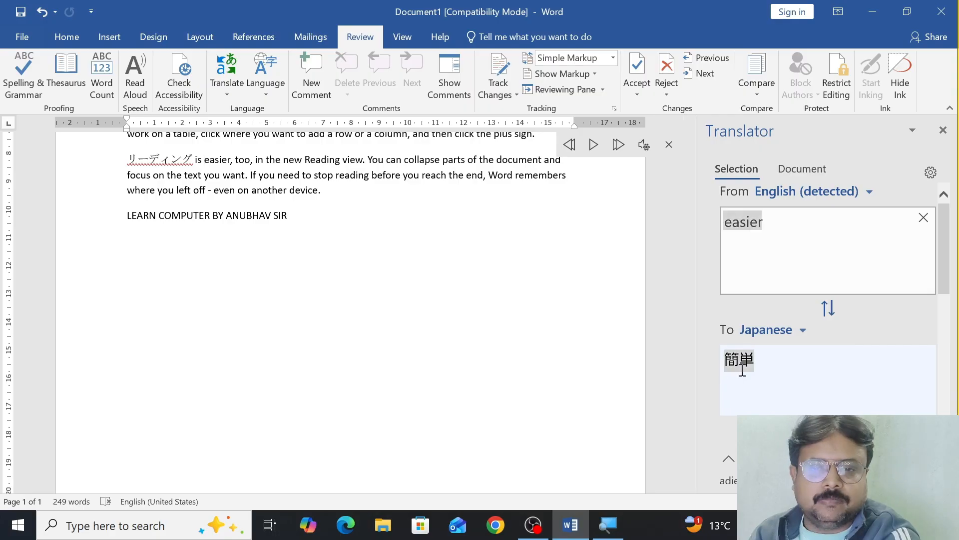
Step: Translate "easier" into Kashmiri and swap the translation's source and target languages back and forth
{"action": "left_click", "coordinate": [802, 333]}
{"action": "scroll", "coordinate": [806, 395], "scroll_direction": "down", "scroll_amount": 2}
{"action": "scroll", "coordinate": [806, 397], "scroll_direction": "down", "scroll_amount": 3}
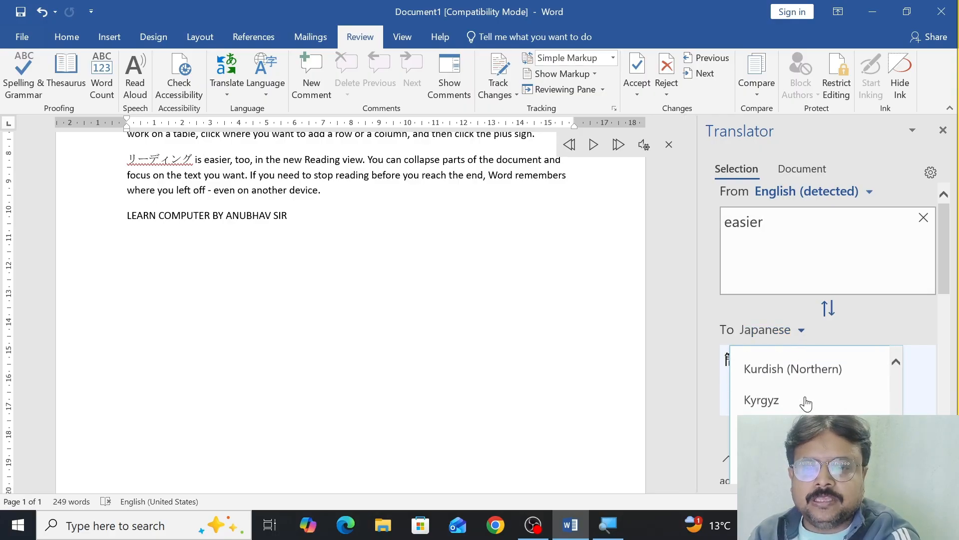
{"action": "scroll", "coordinate": [804, 400], "scroll_direction": "up", "scroll_amount": 2}
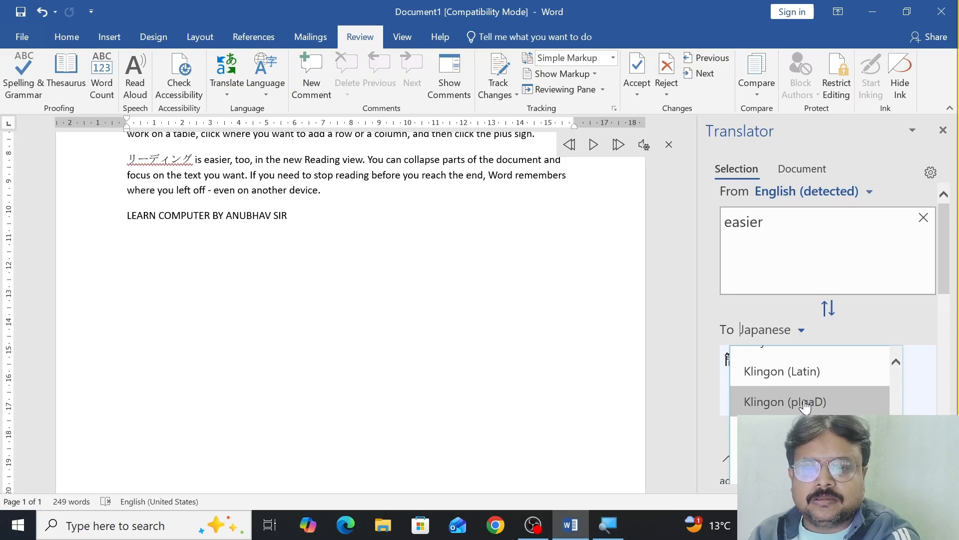
{"action": "scroll", "coordinate": [806, 406], "scroll_direction": "up", "scroll_amount": 1}
{"action": "scroll", "coordinate": [805, 406], "scroll_direction": "down", "scroll_amount": 3}
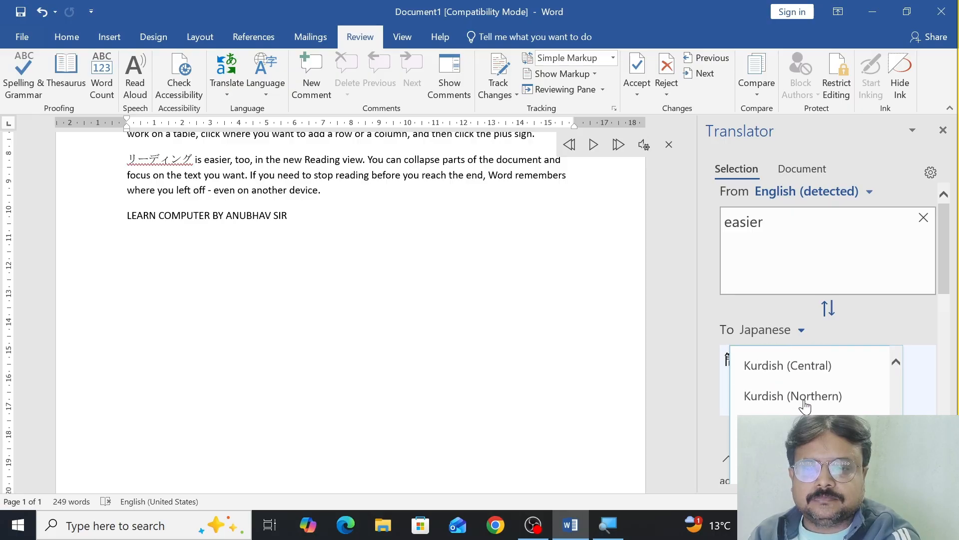
{"action": "scroll", "coordinate": [805, 407], "scroll_direction": "down", "scroll_amount": 1}
{"action": "scroll", "coordinate": [806, 407], "scroll_direction": "up", "scroll_amount": 5}
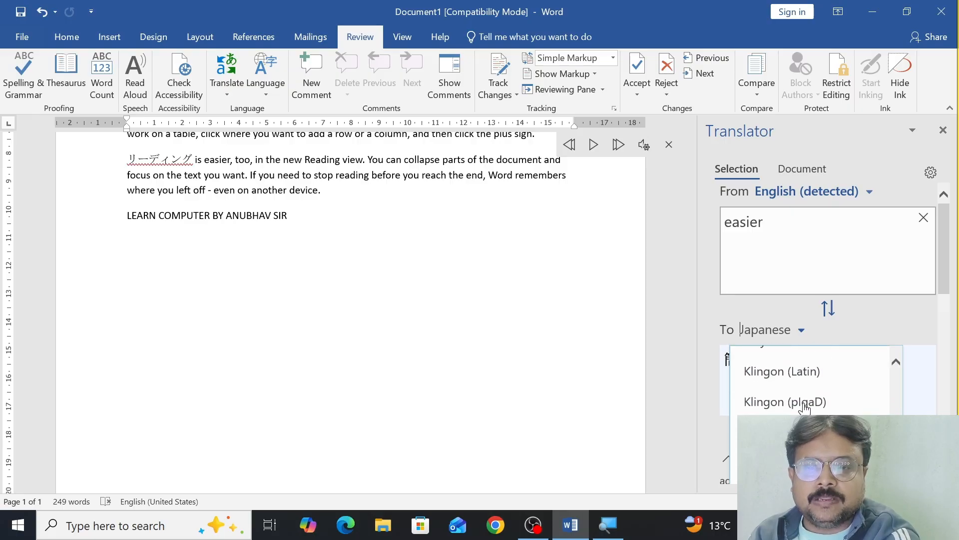
{"action": "scroll", "coordinate": [805, 407], "scroll_direction": "up", "scroll_amount": 5}
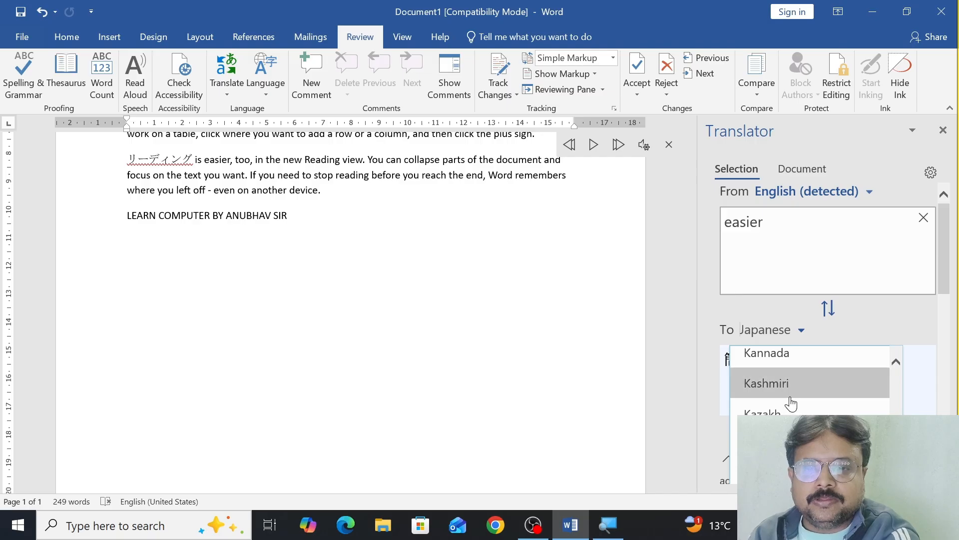
{"action": "left_click", "coordinate": [784, 394]}
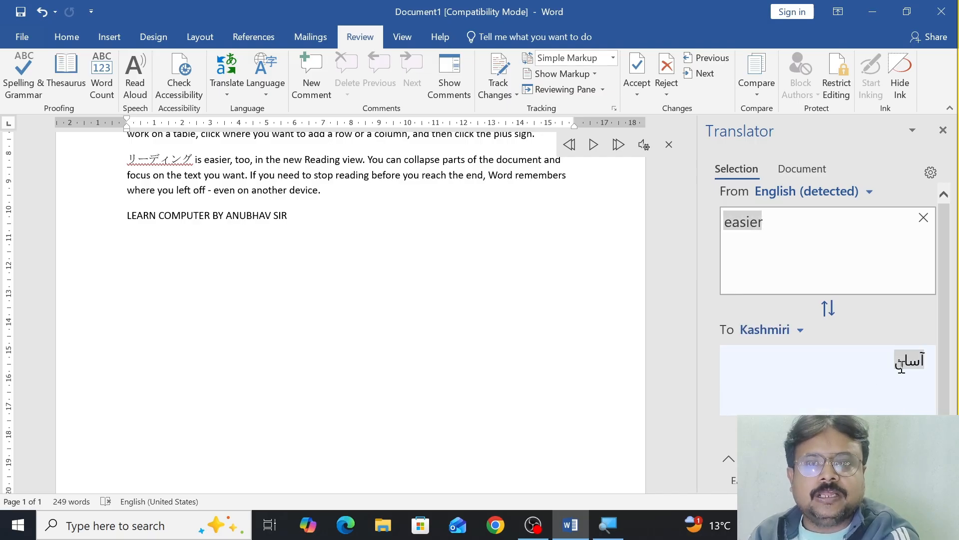
{"action": "left_click", "coordinate": [830, 309]}
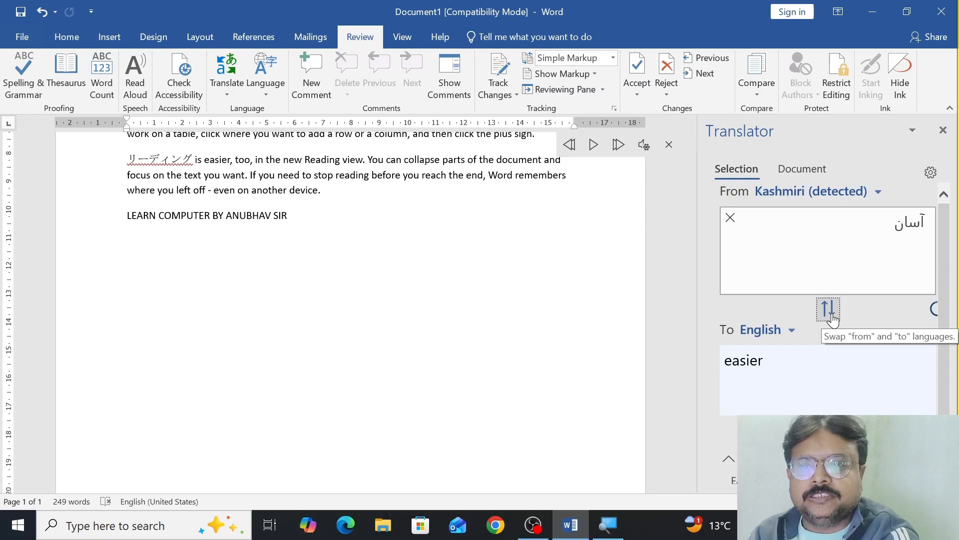
{"action": "left_click", "coordinate": [830, 311]}
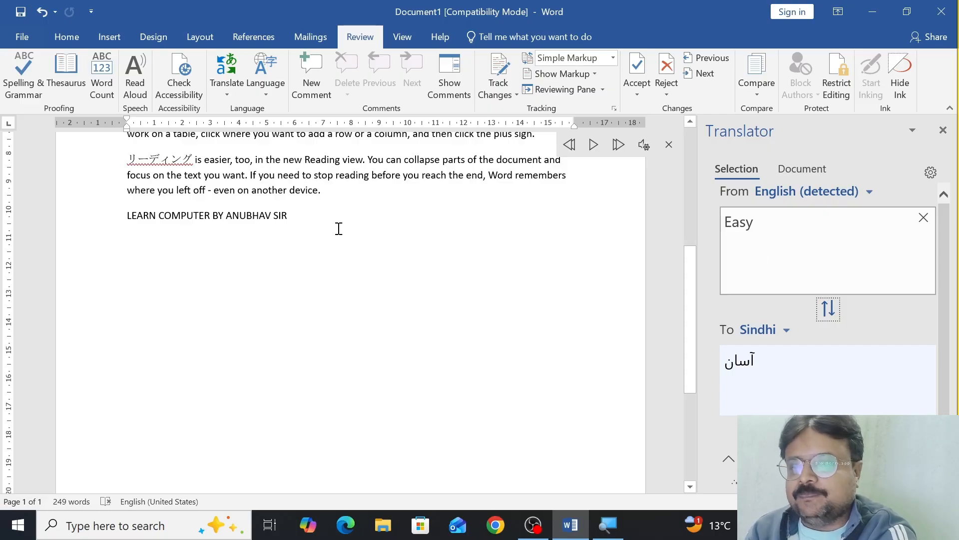
Step: View the proofing language options and close them without making a change
{"action": "left_click", "coordinate": [277, 97]}
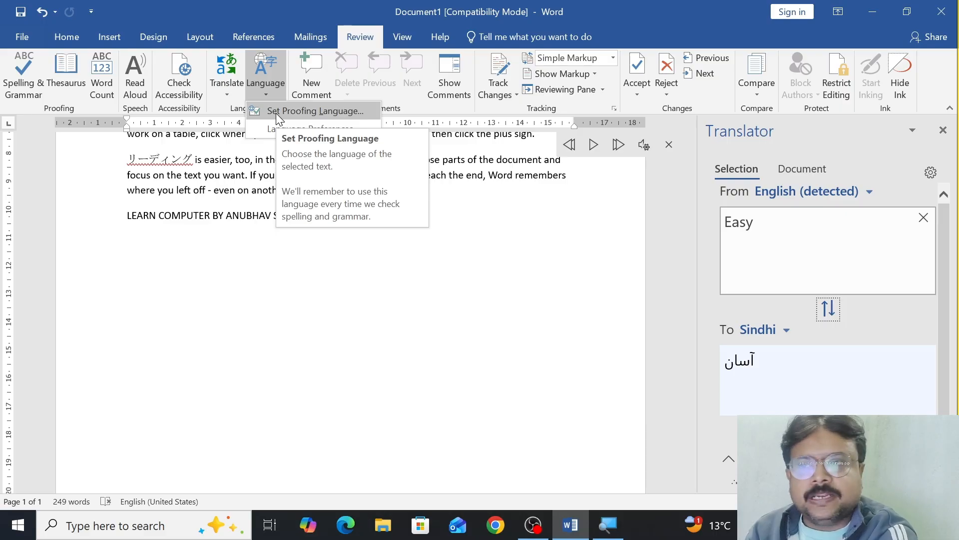
{"action": "left_click", "coordinate": [276, 112]}
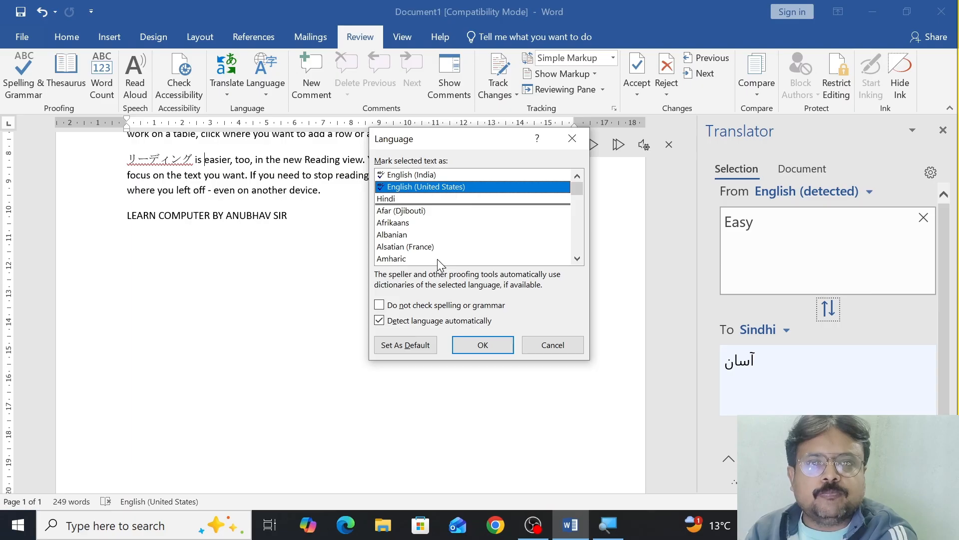
{"action": "left_click", "coordinate": [573, 138]}
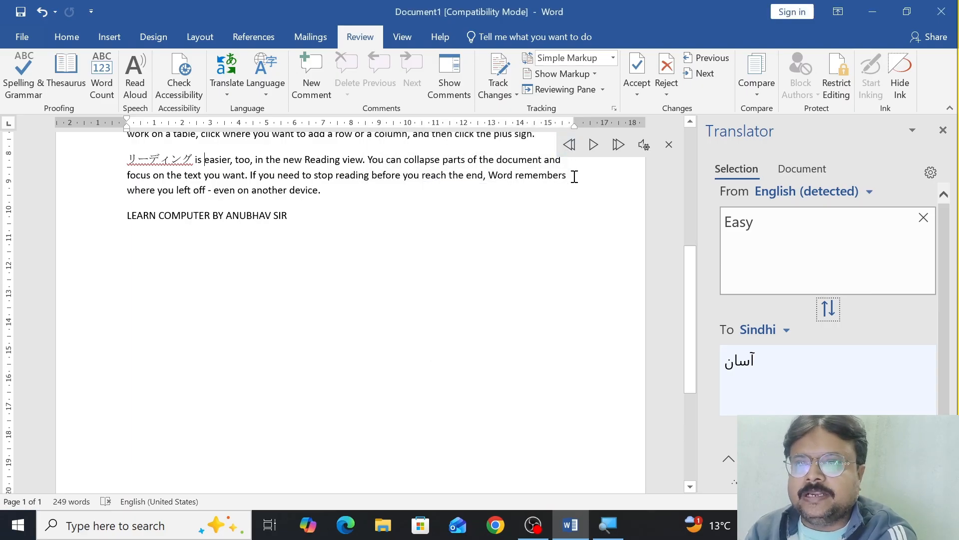
Step: Close the Read Aloud controls and the Translator, and replace the Japanese word at the paragraph's start with "Reading"
{"action": "left_click", "coordinate": [670, 144]}
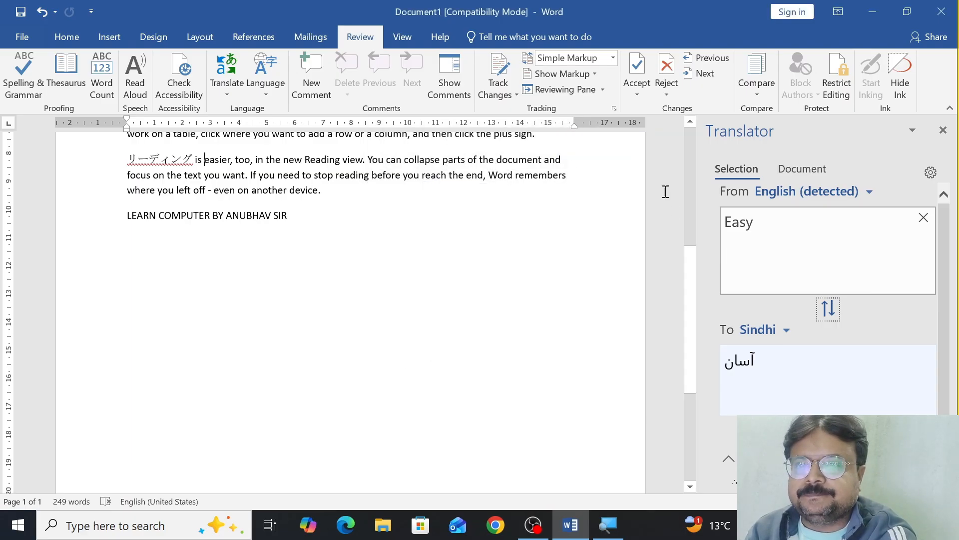
{"action": "left_click", "coordinate": [943, 131]}
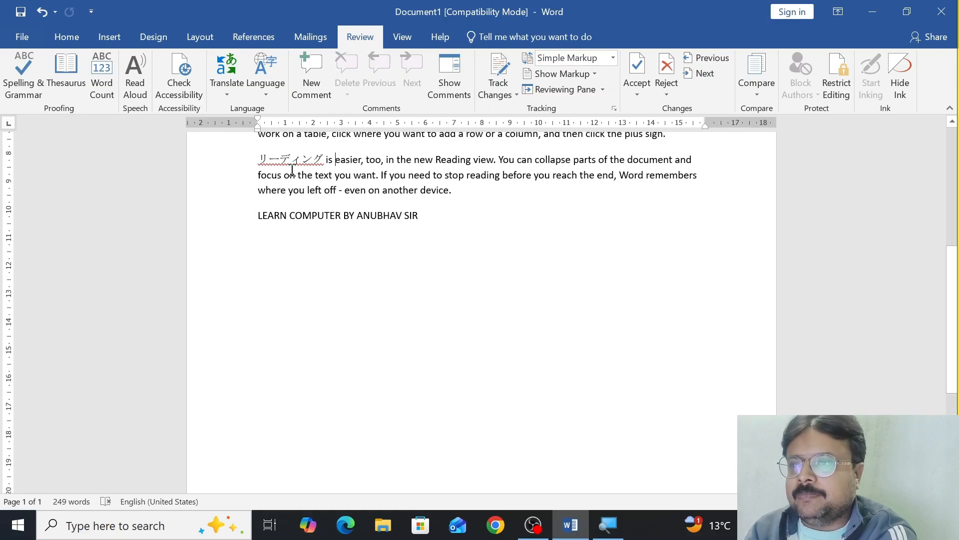
{"action": "left_click_drag", "start_coordinate": [258, 158], "coordinate": [325, 159]}
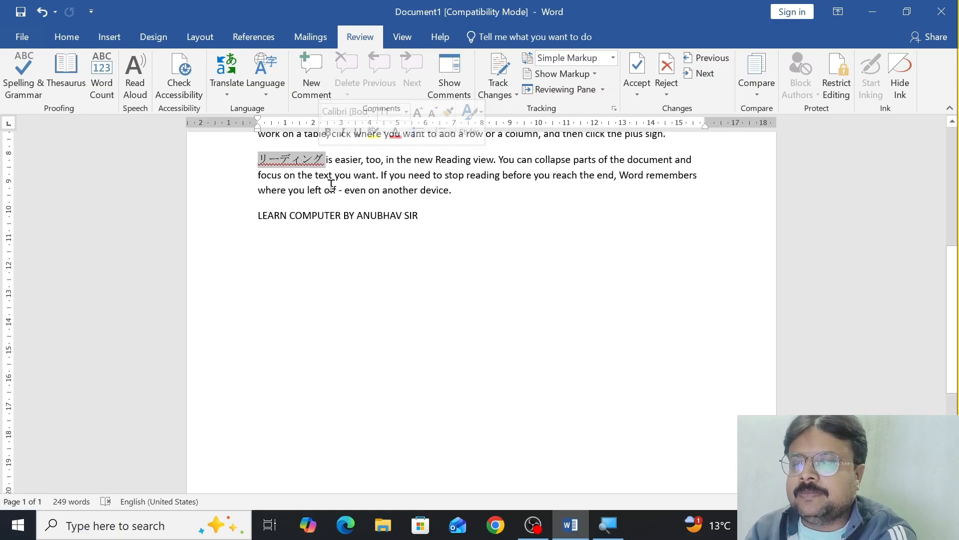
{"action": "type", "text": "Reading"}
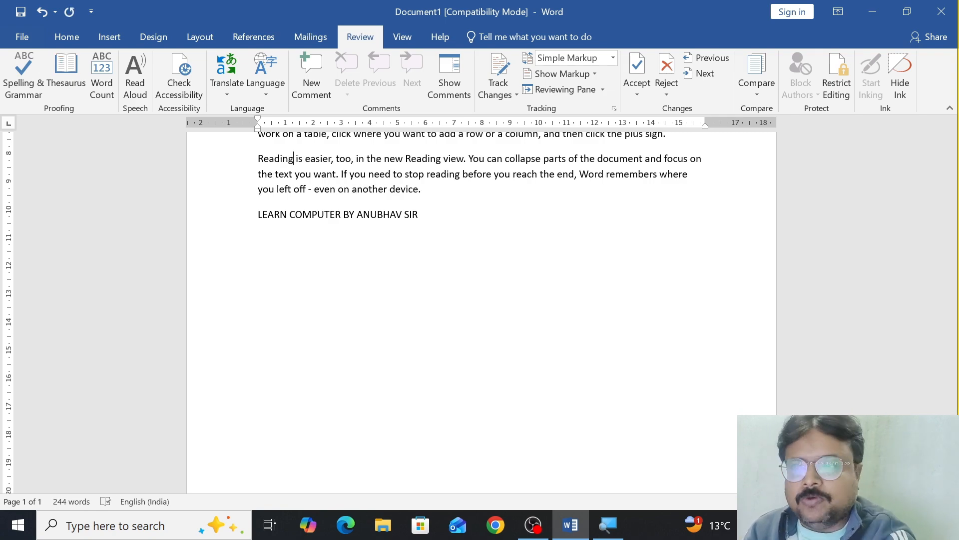
Step: Add the comment "Please apply Bold on the selected text" to the word "manuscript" in the first paragraph
{"action": "scroll", "coordinate": [303, 365], "scroll_direction": "up", "scroll_amount": 6}
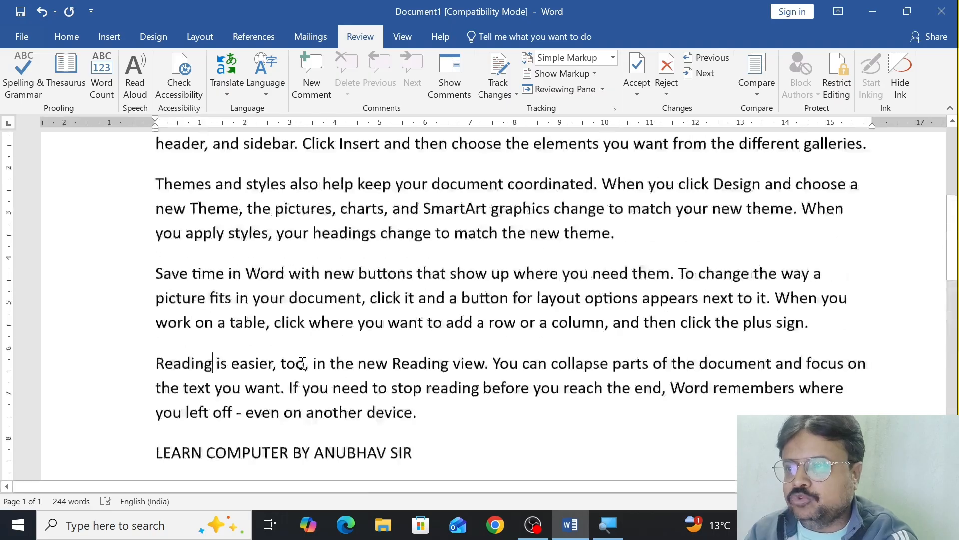
{"action": "scroll", "coordinate": [303, 364], "scroll_direction": "up", "scroll_amount": 3}
{"action": "scroll", "coordinate": [302, 364], "scroll_direction": "up", "scroll_amount": 1}
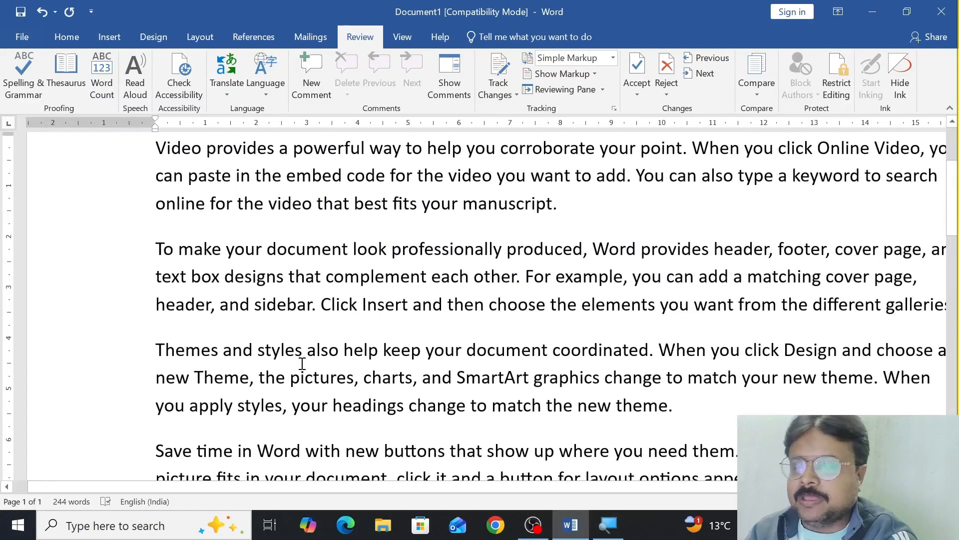
{"action": "left_click_drag", "start_coordinate": [464, 204], "coordinate": [554, 204]}
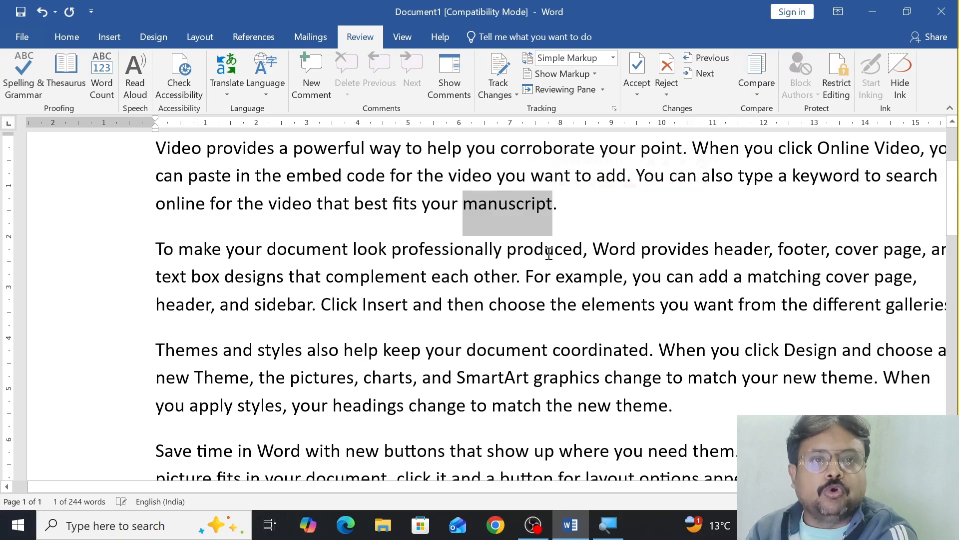
{"action": "left_click", "coordinate": [327, 92]}
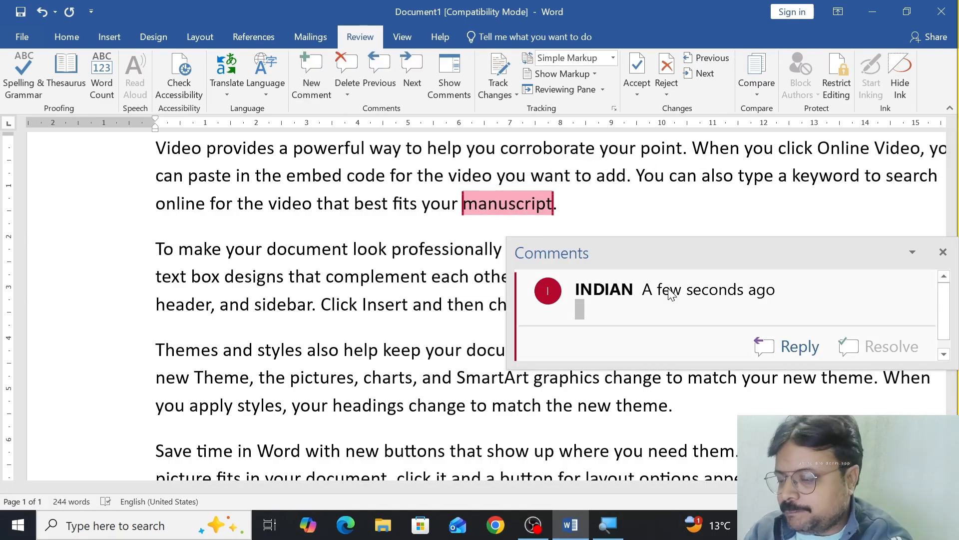
{"action": "type", "text": "Please a"}
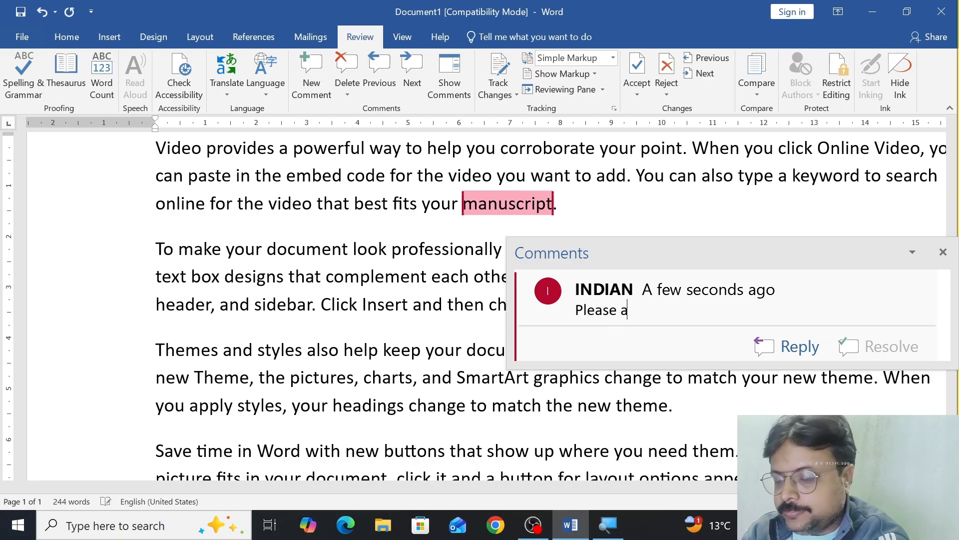
{"action": "type", "text": "pply Bold"}
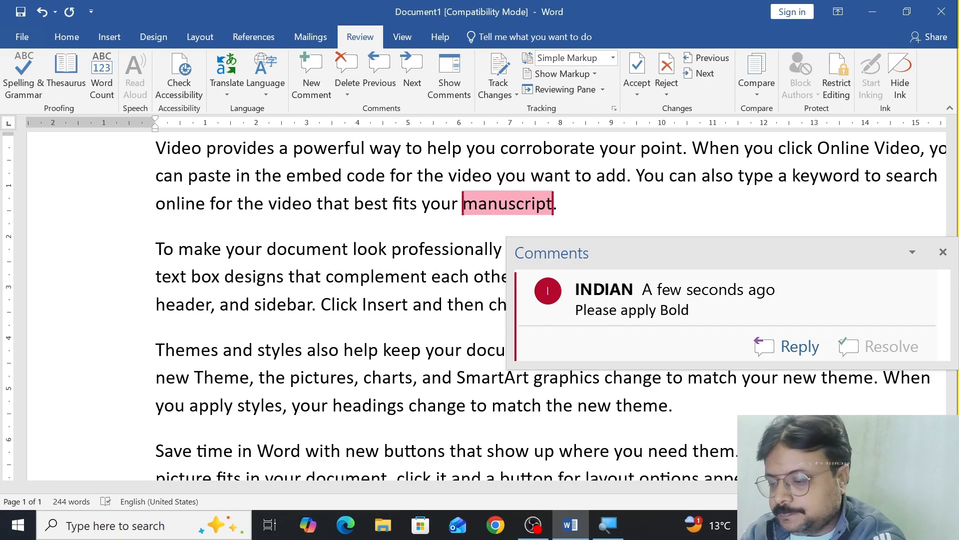
{"action": "type", "text": " on the sel"}
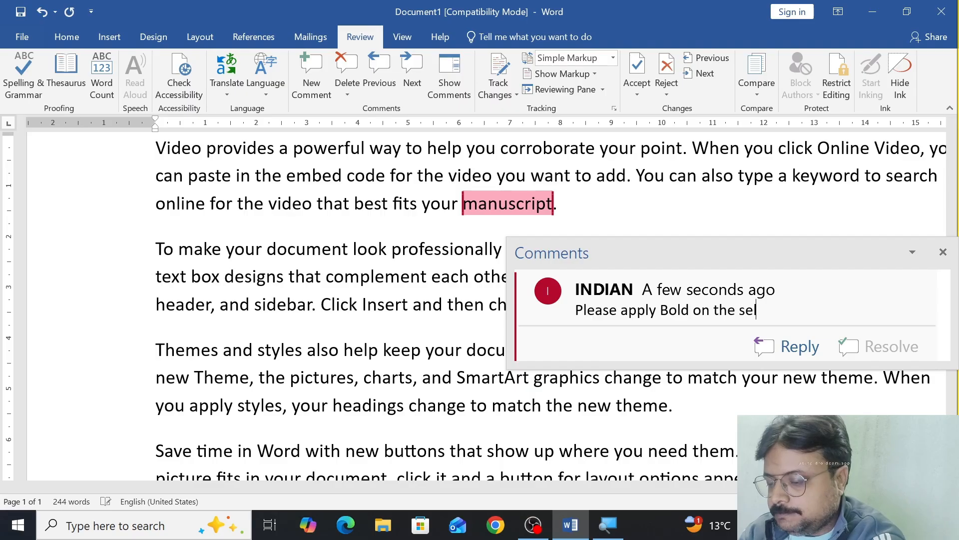
{"action": "type", "text": "ected text"}
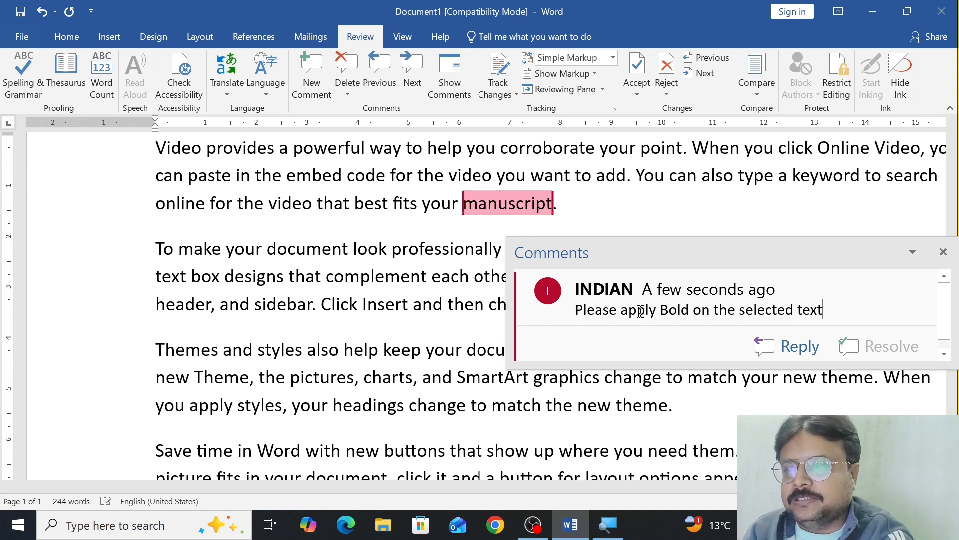
{"action": "left_click", "coordinate": [475, 328]}
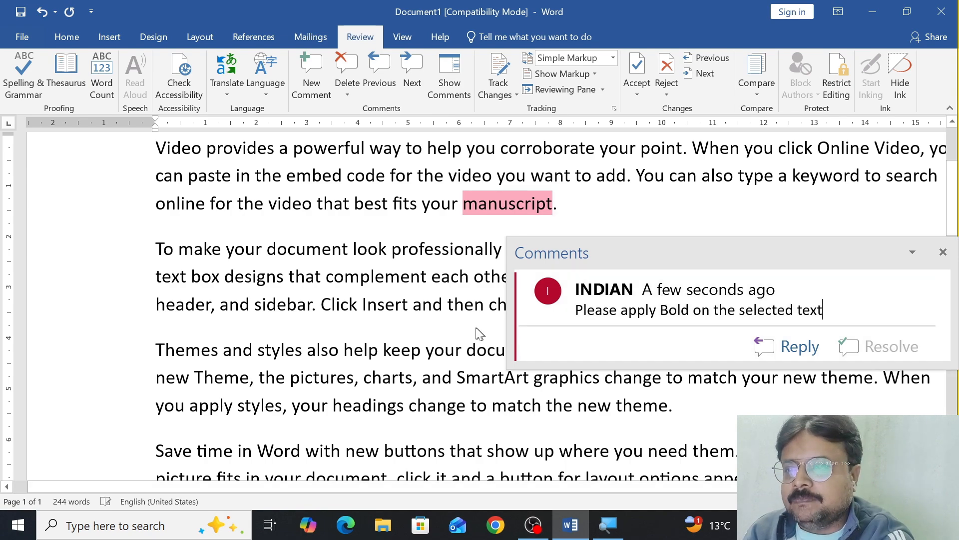
{"action": "left_click", "coordinate": [492, 203]}
{"action": "mouse_move", "coordinate": [467, 202]}
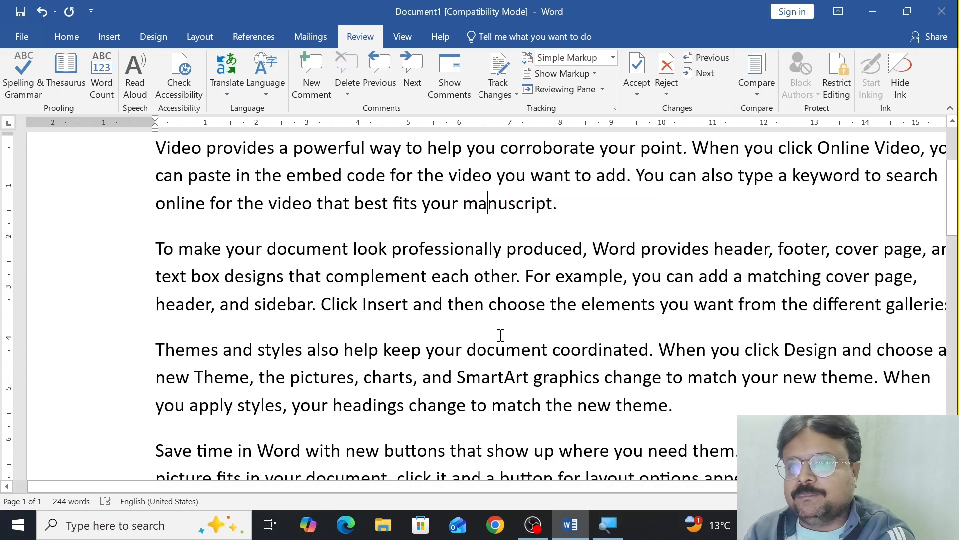
Step: Add the comment "Change this word" to the word "coordinated" in the paragraph about themes and styles
{"action": "left_click_drag", "start_coordinate": [554, 350], "coordinate": [649, 350]}
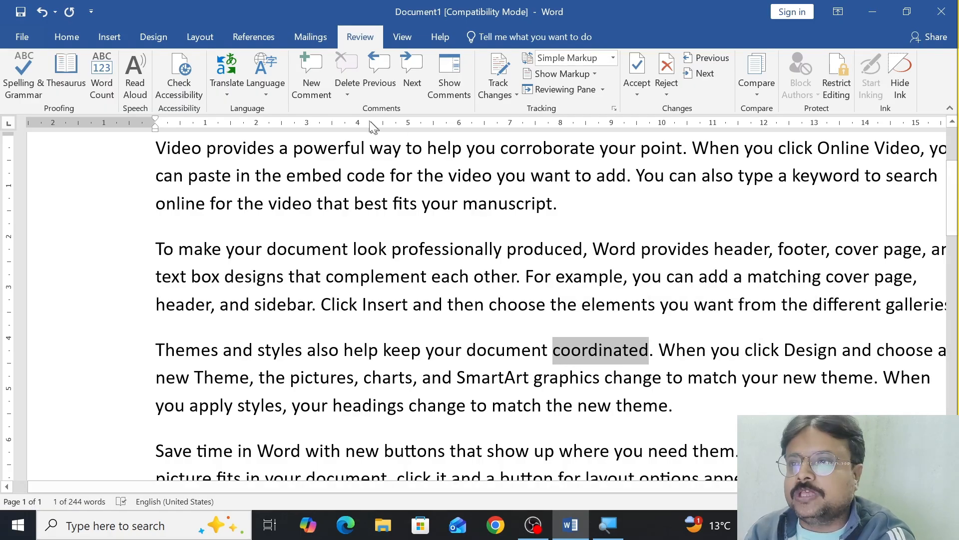
{"action": "left_click", "coordinate": [320, 95]}
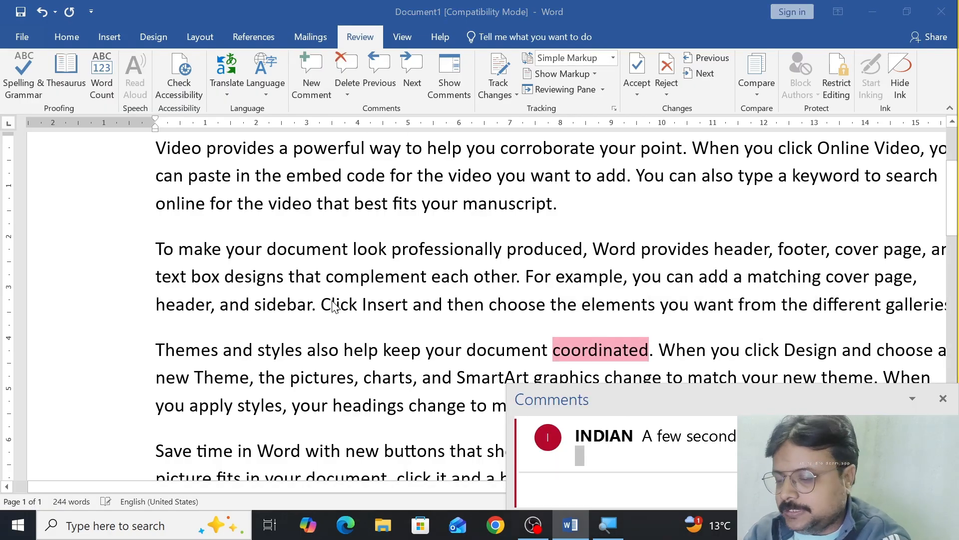
{"action": "type", "text": "Ple"}
{"action": "key", "text": "BackSpace"}
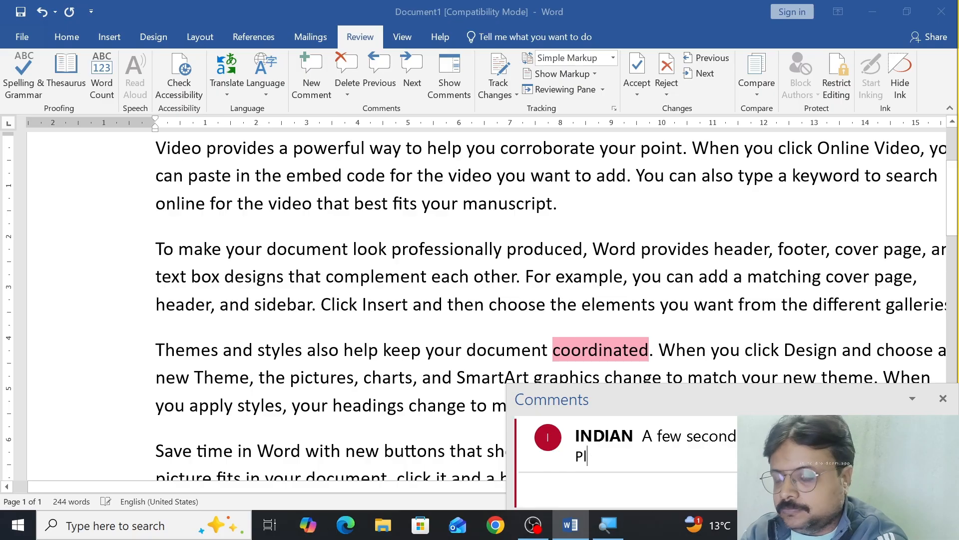
{"action": "type", "text": "ease"}
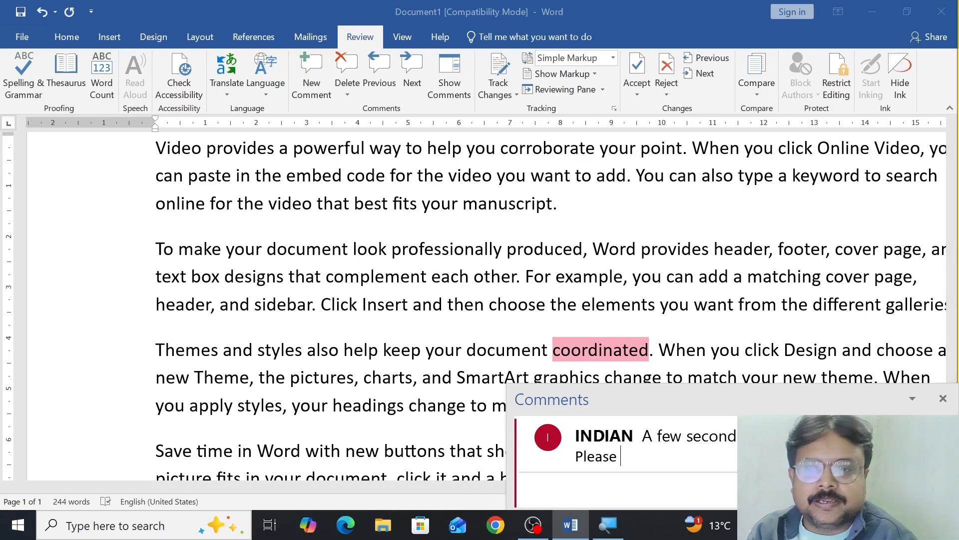
{"action": "key", "text": "BackSpace"}
{"action": "key", "text": "BackSpace"}
{"action": "key", "text": "BackSpace"}
{"action": "key", "text": "BackSpace"}
{"action": "key", "text": "BackSpace"}
{"action": "key", "text": "BackSpace"}
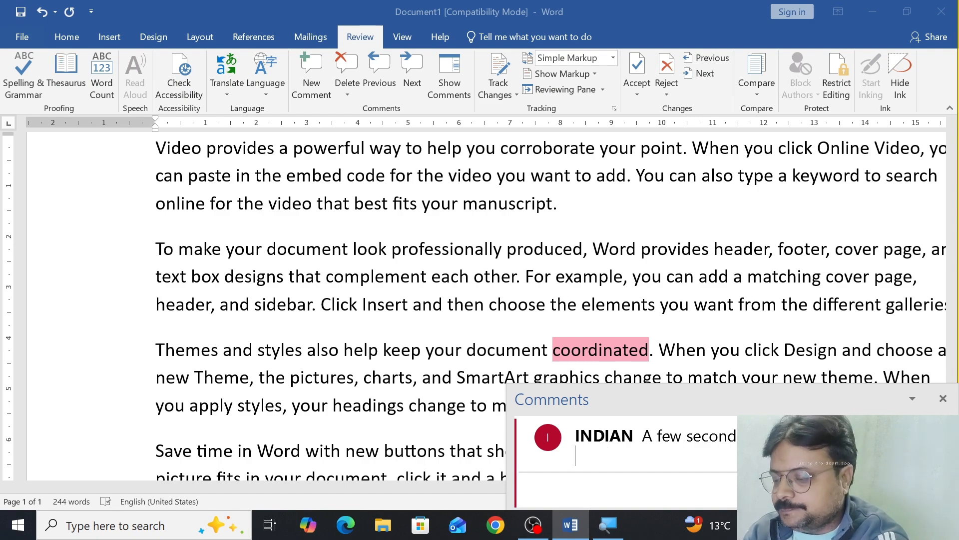
{"action": "type", "text": "Change t"}
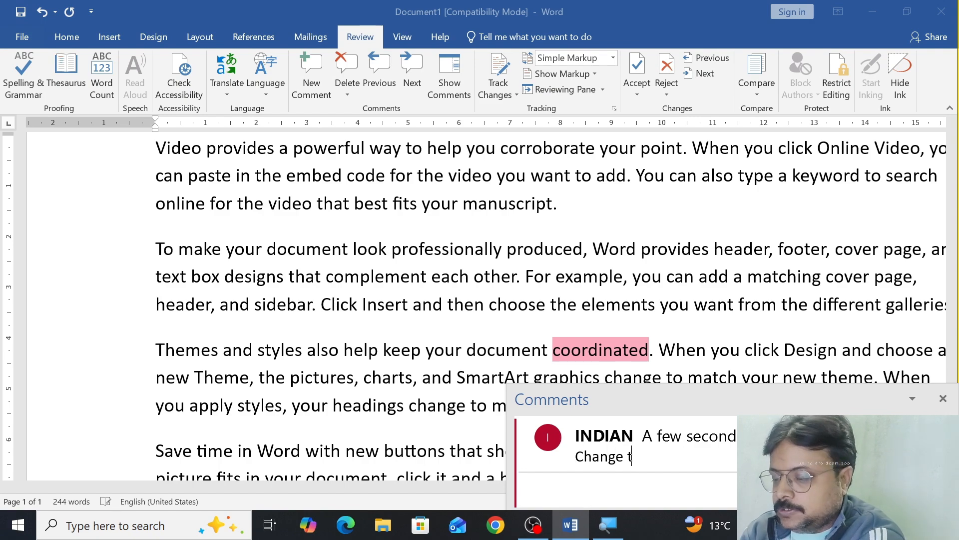
{"action": "type", "text": "his word"}
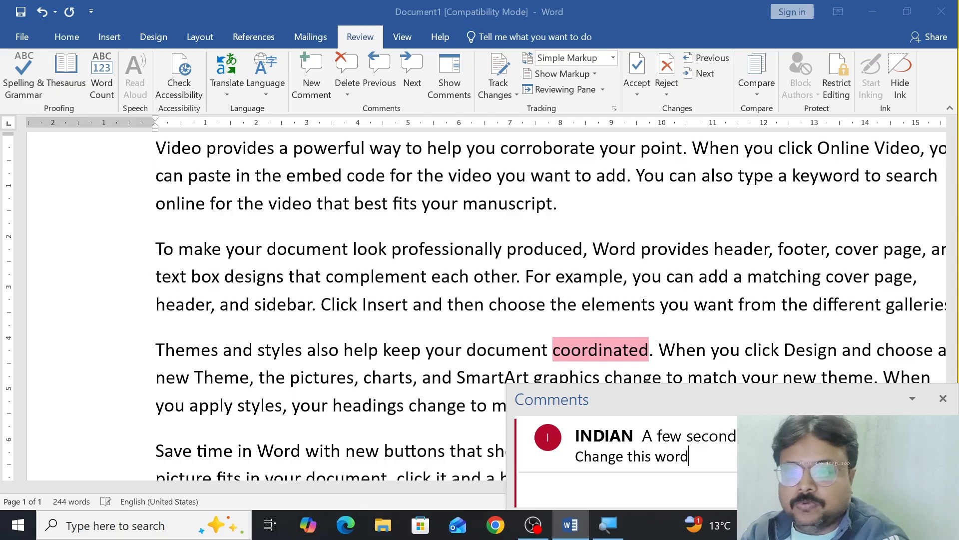
{"action": "left_click", "coordinate": [386, 368]}
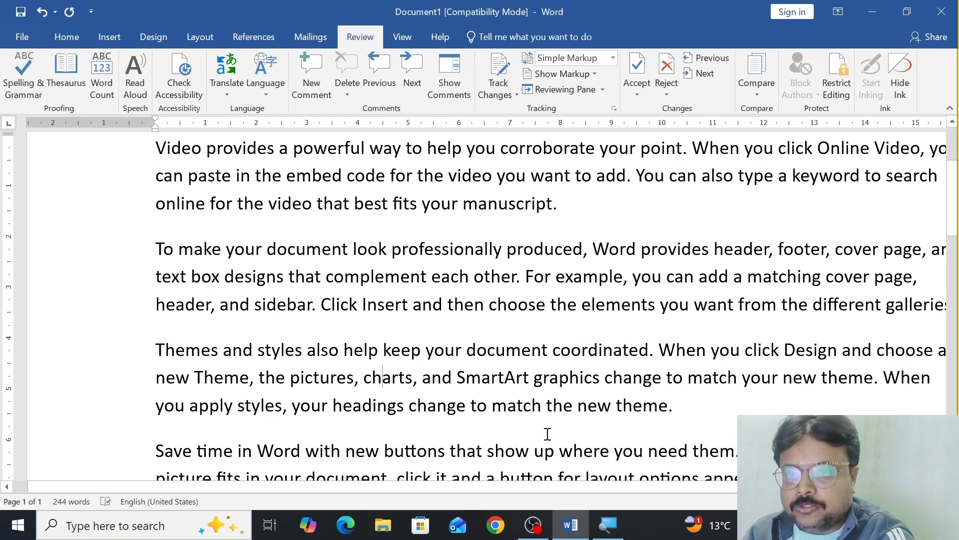
Step: View the comments on "manuscript" and "coordinated" one after the other, closing each
{"action": "scroll", "coordinate": [547, 434], "scroll_direction": "down", "scroll_amount": 5, "text": "ctrl"}
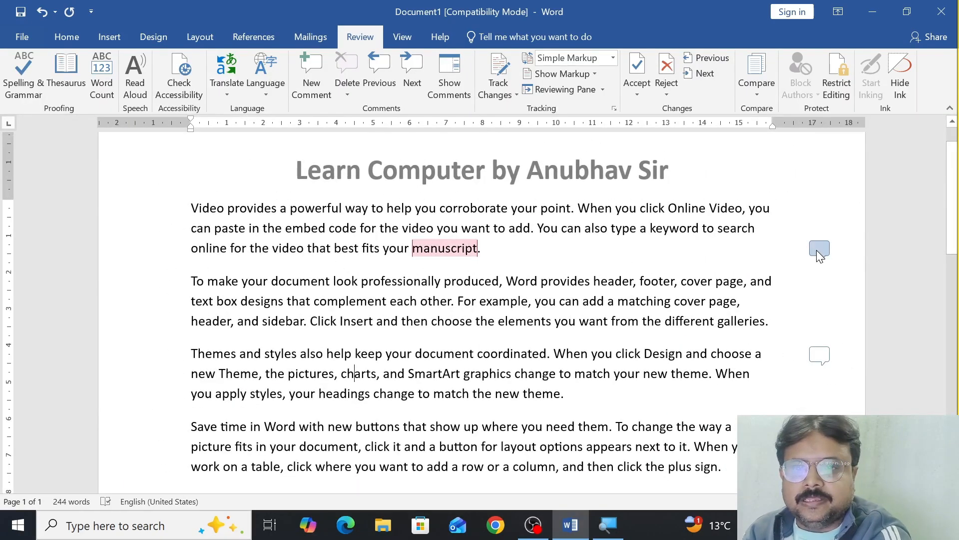
{"action": "left_click", "coordinate": [818, 250]}
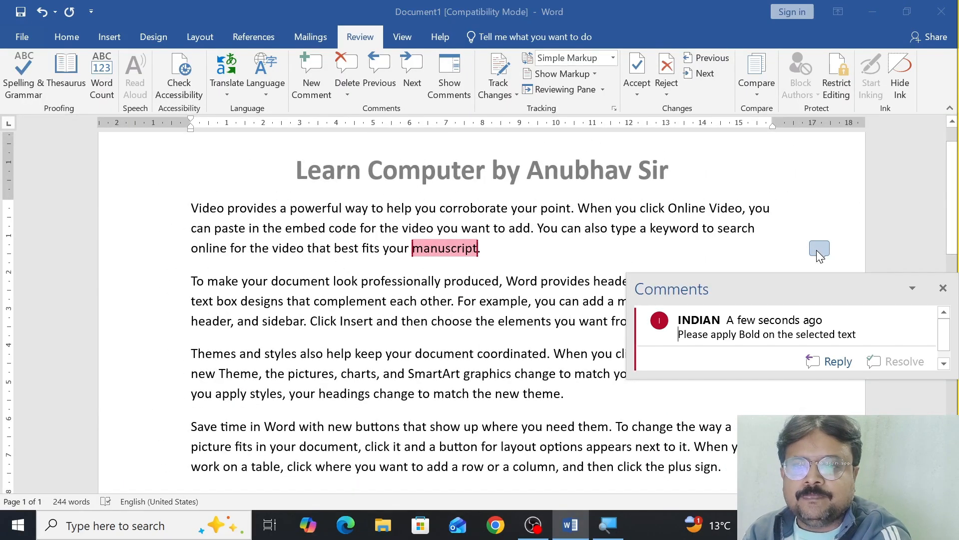
{"action": "left_click", "coordinate": [818, 250]}
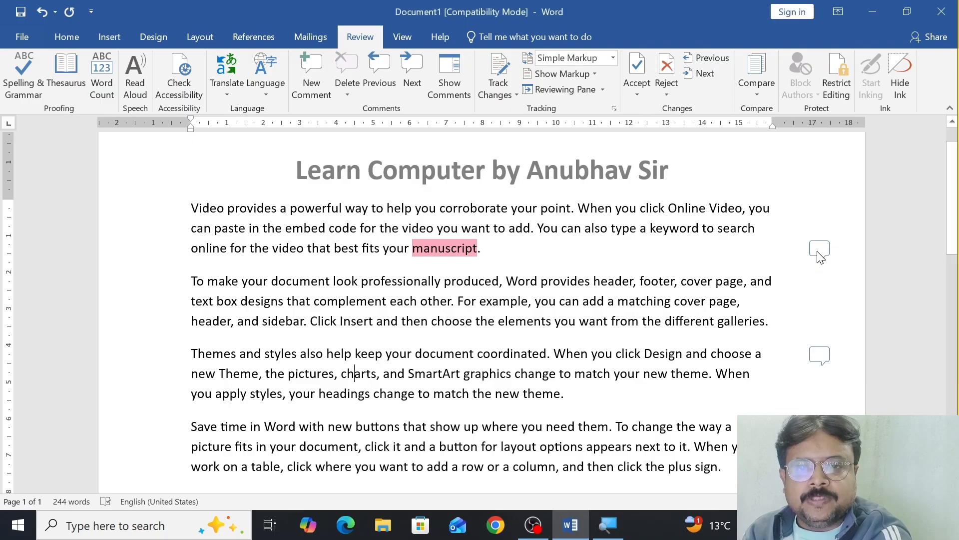
{"action": "left_click", "coordinate": [819, 355]}
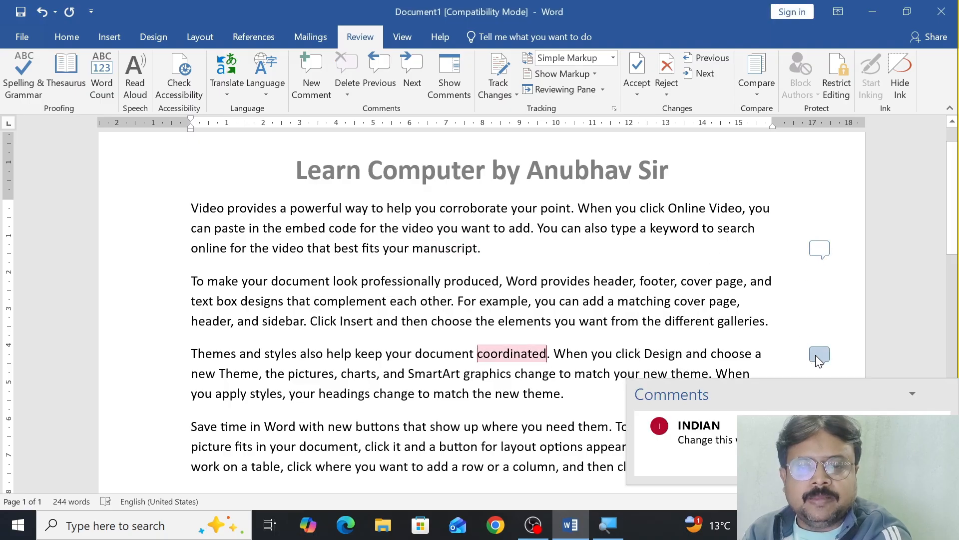
{"action": "left_click", "coordinate": [818, 355]}
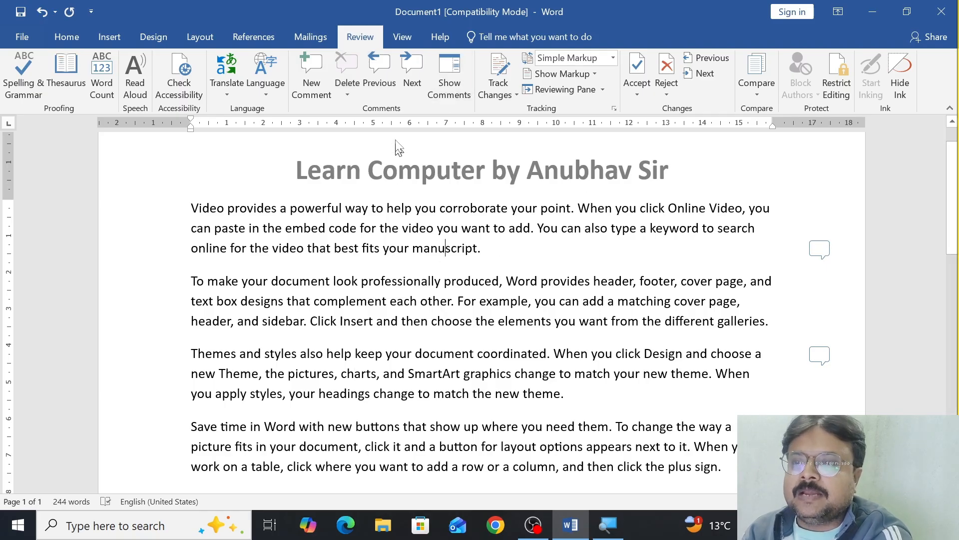
Step: Step forward through the comments from "manuscript" to "coordinated", and go back to the previous one
{"action": "left_click", "coordinate": [412, 84]}
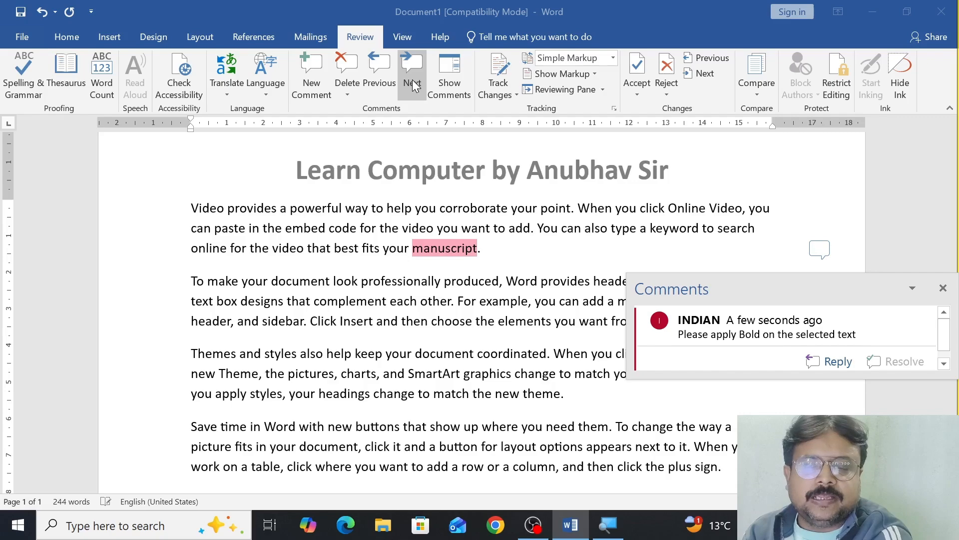
{"action": "left_click", "coordinate": [413, 84]}
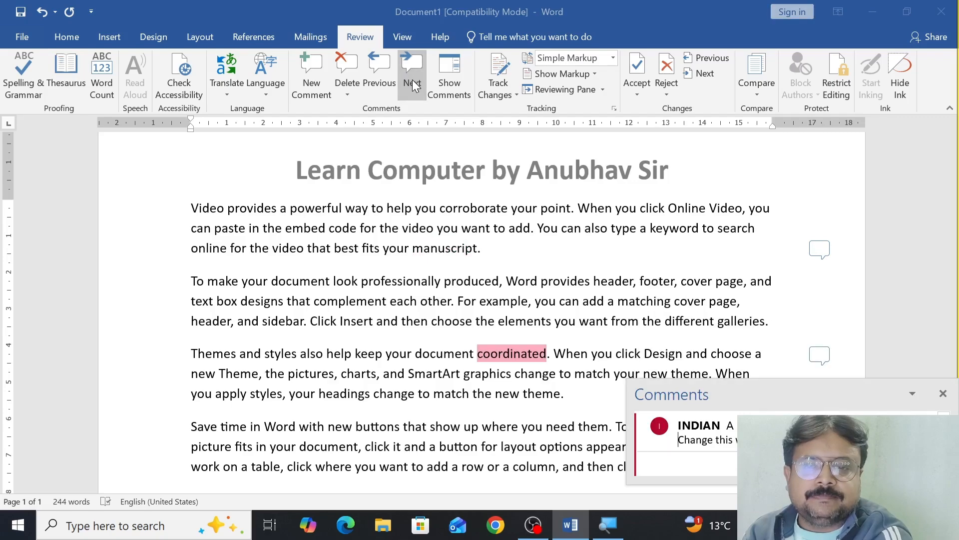
{"action": "left_click", "coordinate": [384, 85]}
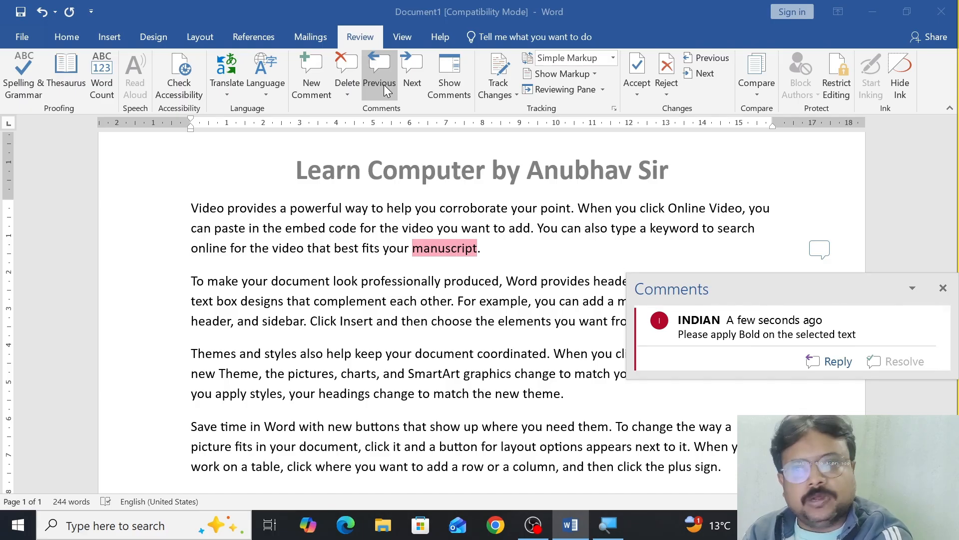
Step: Delete only the comment on "manuscript", and undo the deletion
{"action": "left_click", "coordinate": [348, 94]}
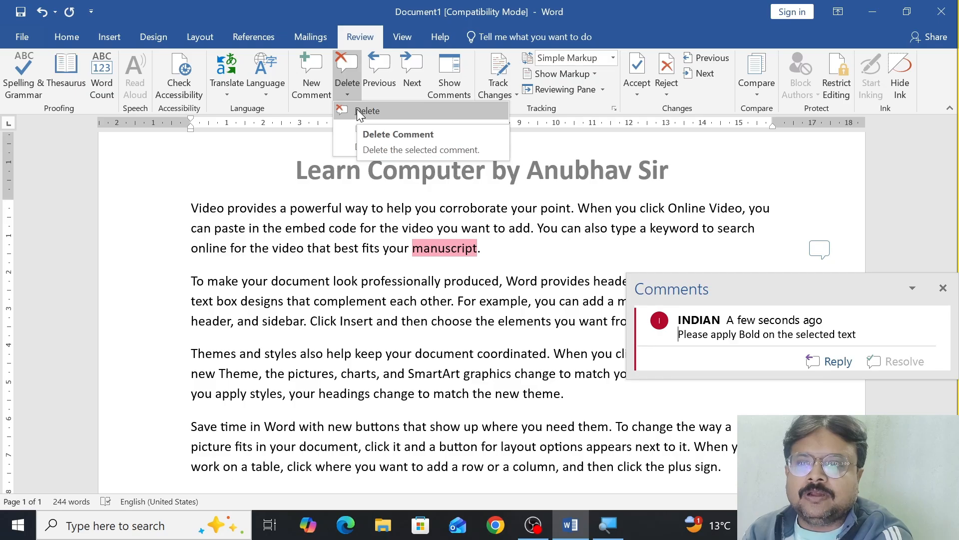
{"action": "left_click", "coordinate": [357, 109]}
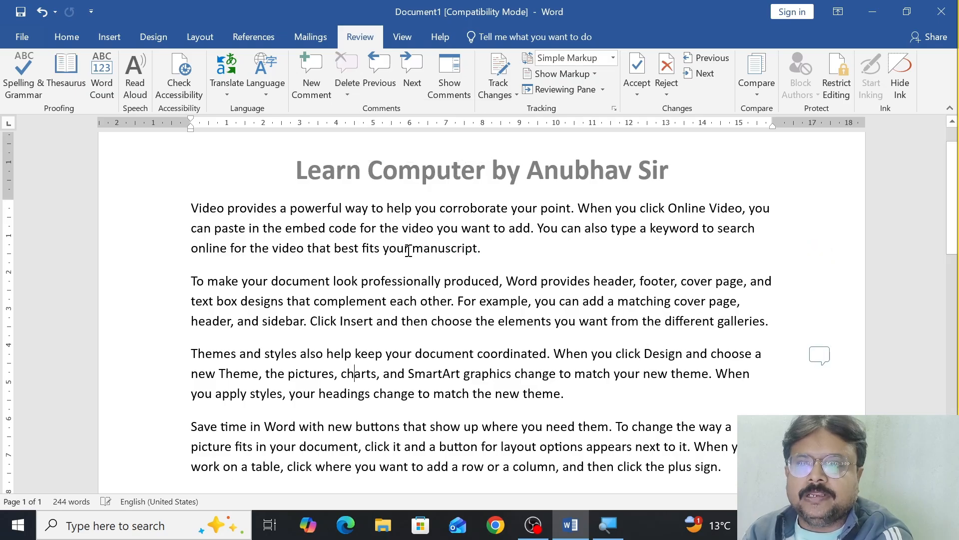
{"action": "key", "text": "ctrl+z"}
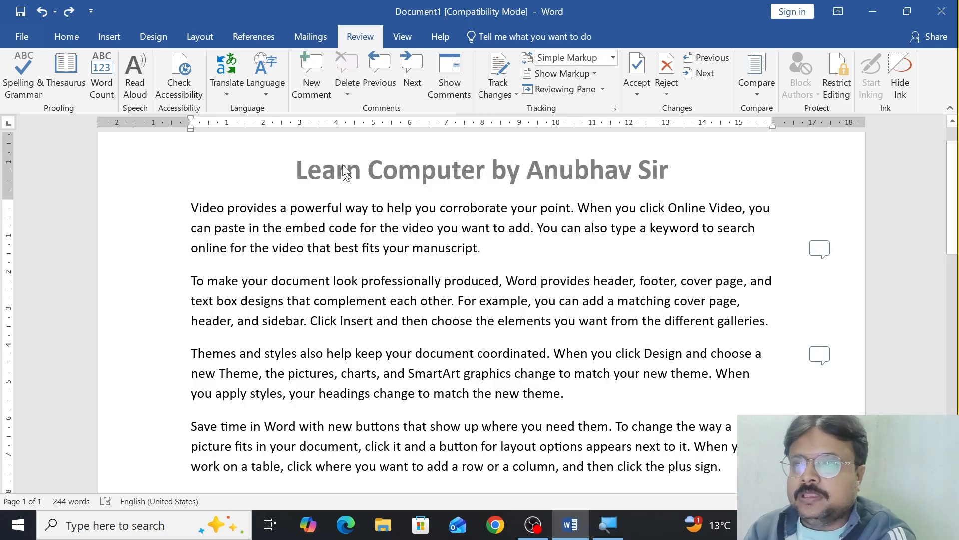
Step: Delete all comments in the document at once, and undo the deletion
{"action": "left_click", "coordinate": [356, 97]}
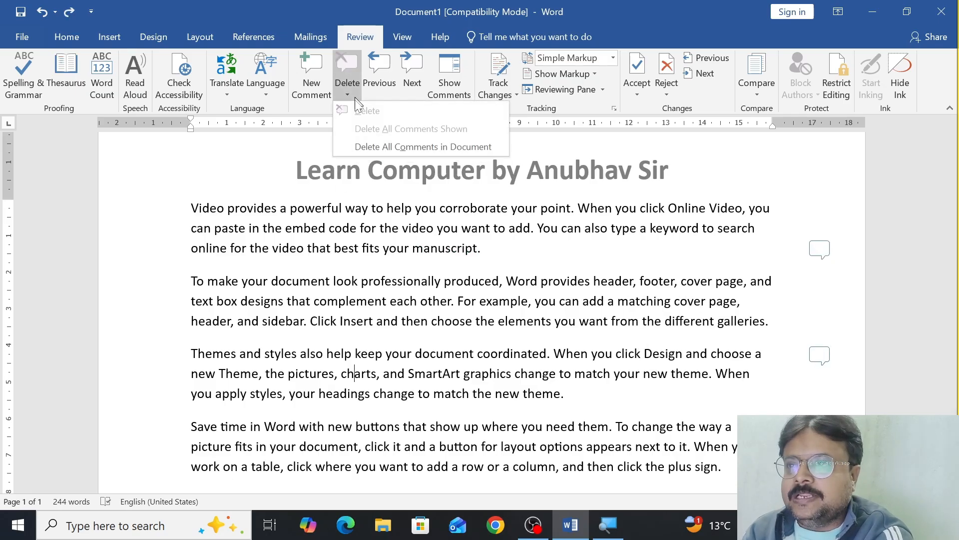
{"action": "left_click", "coordinate": [367, 147]}
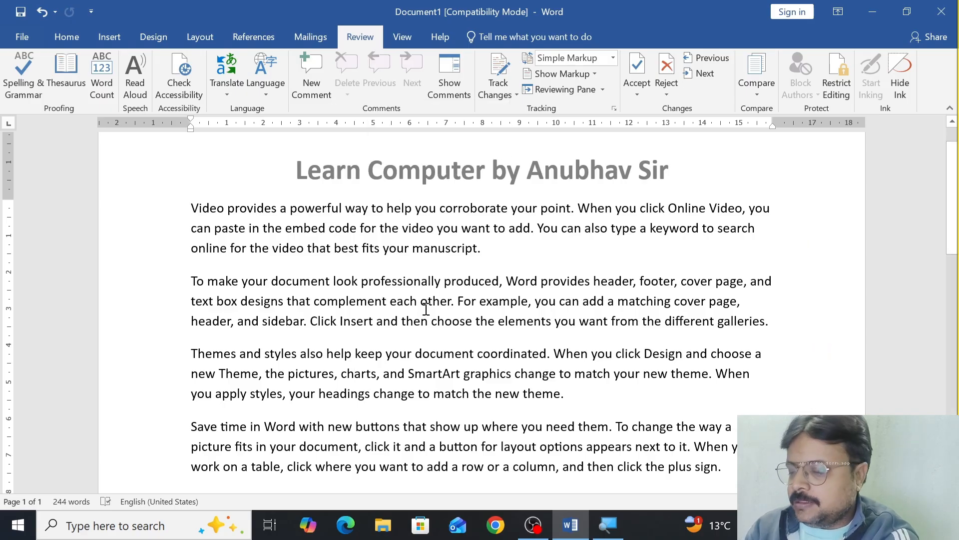
{"action": "key", "text": "ctrl+z"}
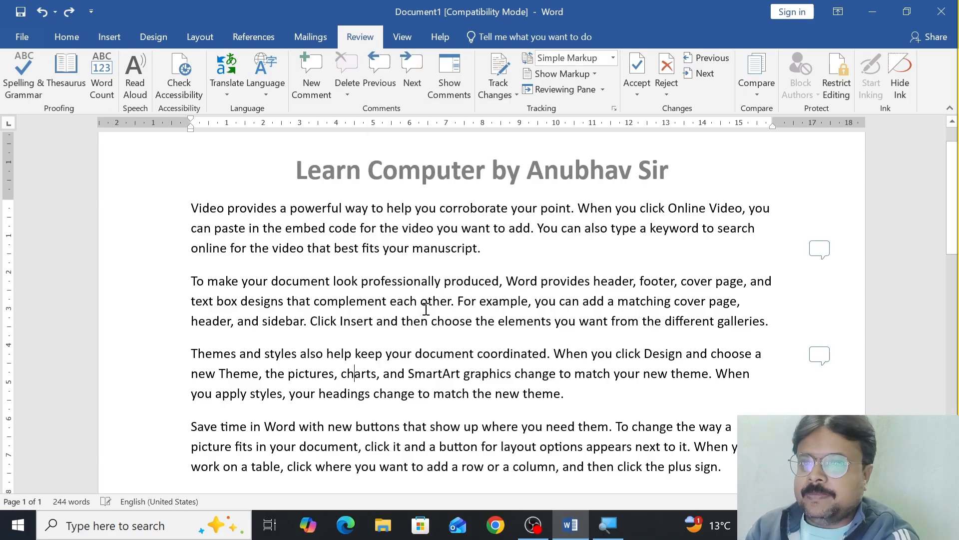
Step: Show all comments in full beside the page, hide them, and show them again
{"action": "left_click", "coordinate": [436, 93]}
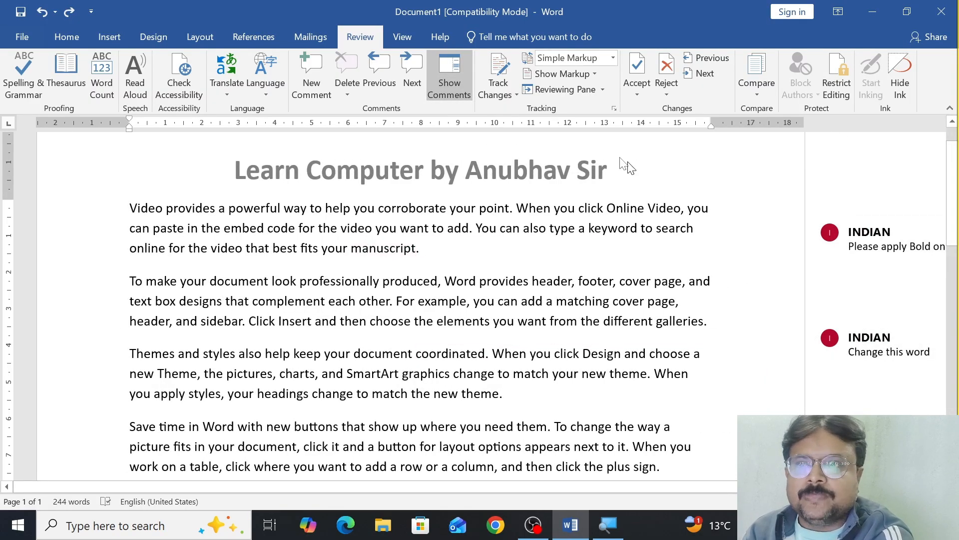
{"action": "left_click", "coordinate": [460, 95]}
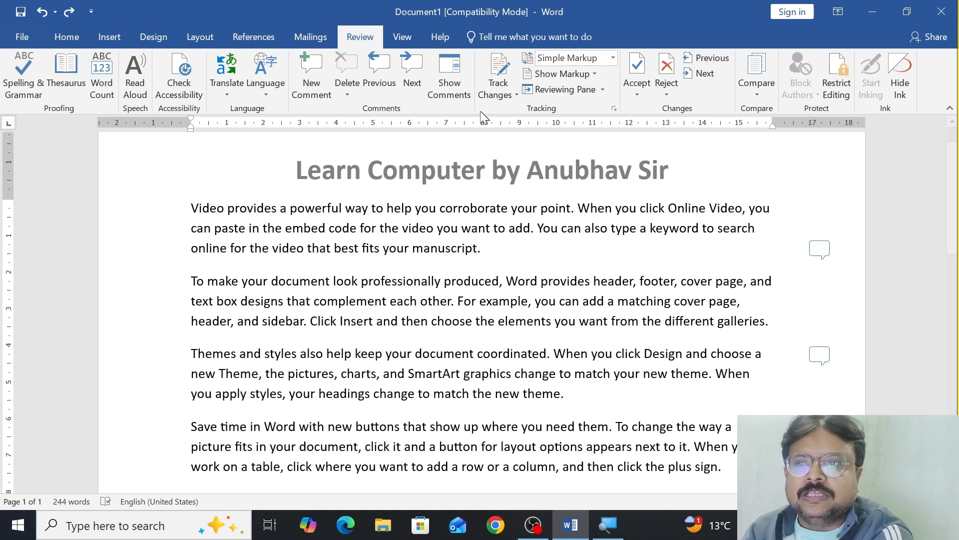
{"action": "left_click", "coordinate": [457, 97]}
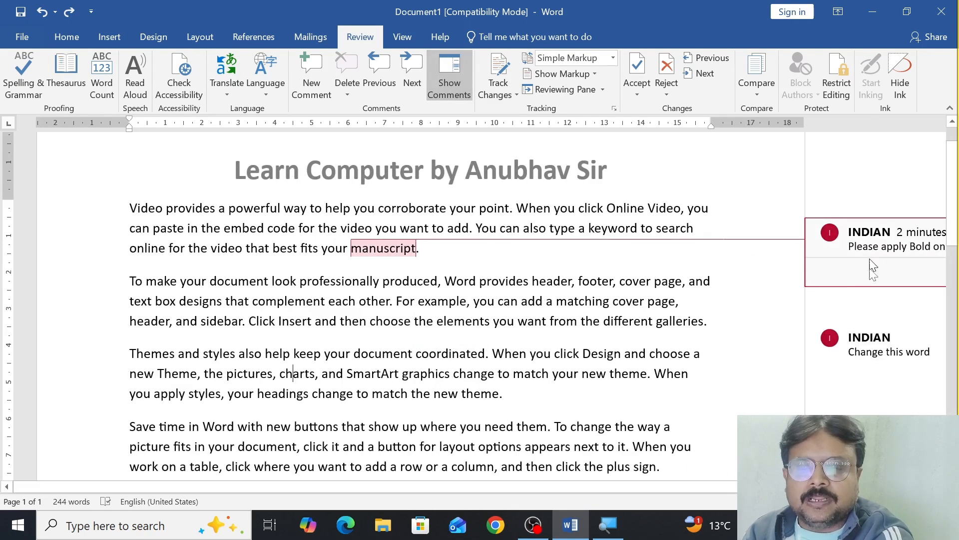